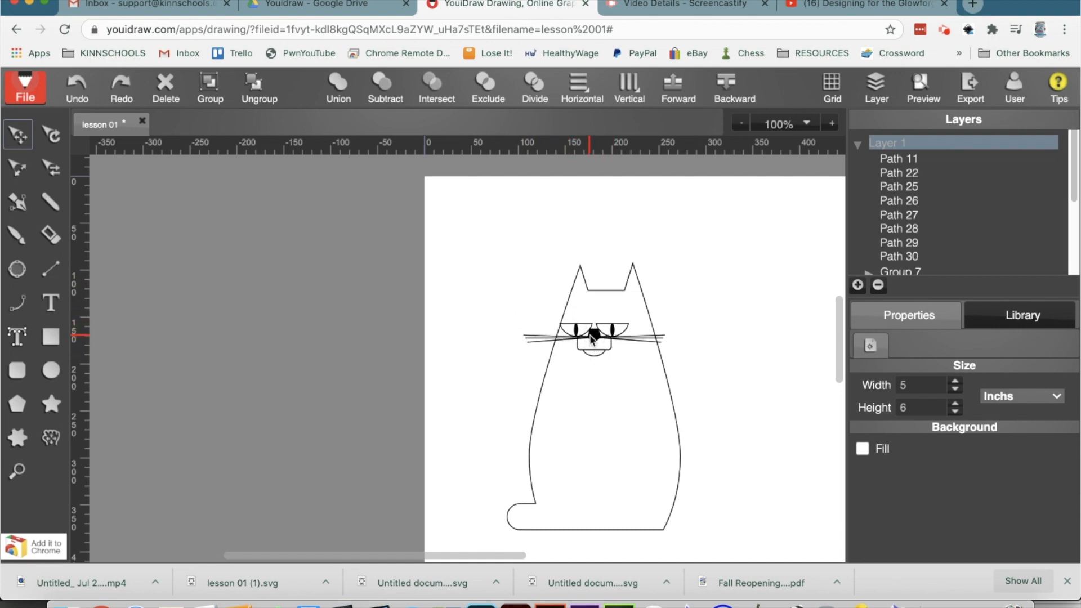
# Step: Change the fill of the cat's nose from black to a solid red swatch
pyautogui.click(591, 335)
pyautogui.click(489, 289)
pyautogui.click(789, 123)
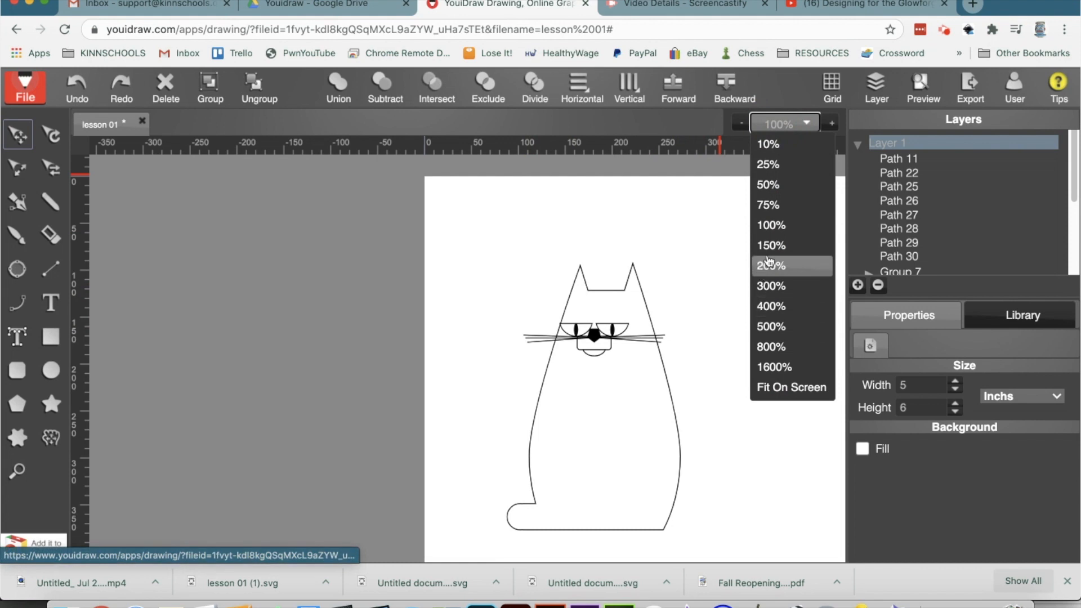
pyautogui.click(770, 285)
pyautogui.hscroll(5, 763, 336)
pyautogui.click(593, 299)
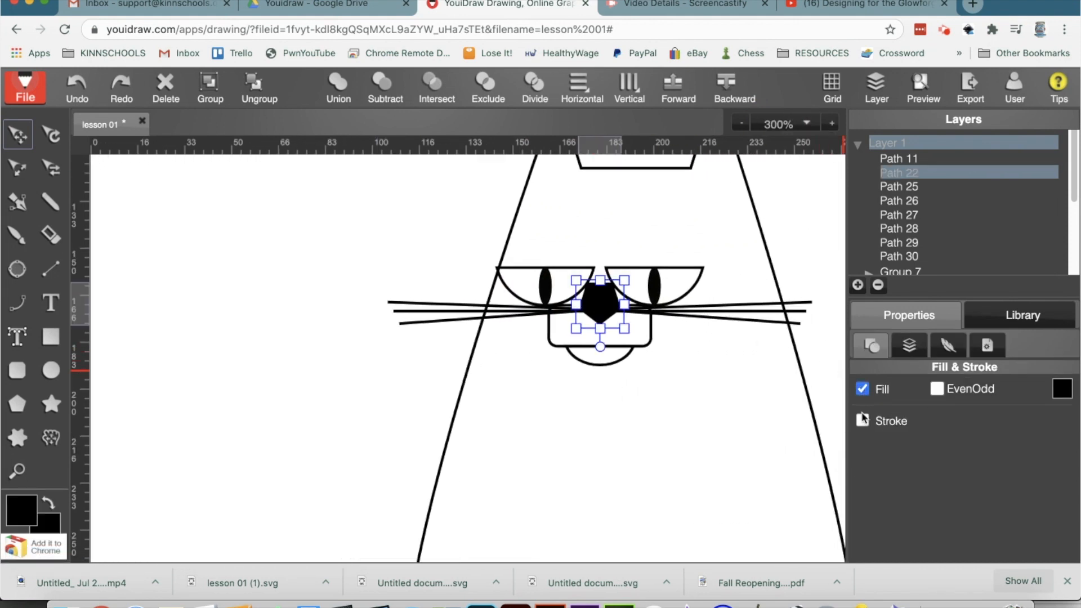
pyautogui.click(1062, 390)
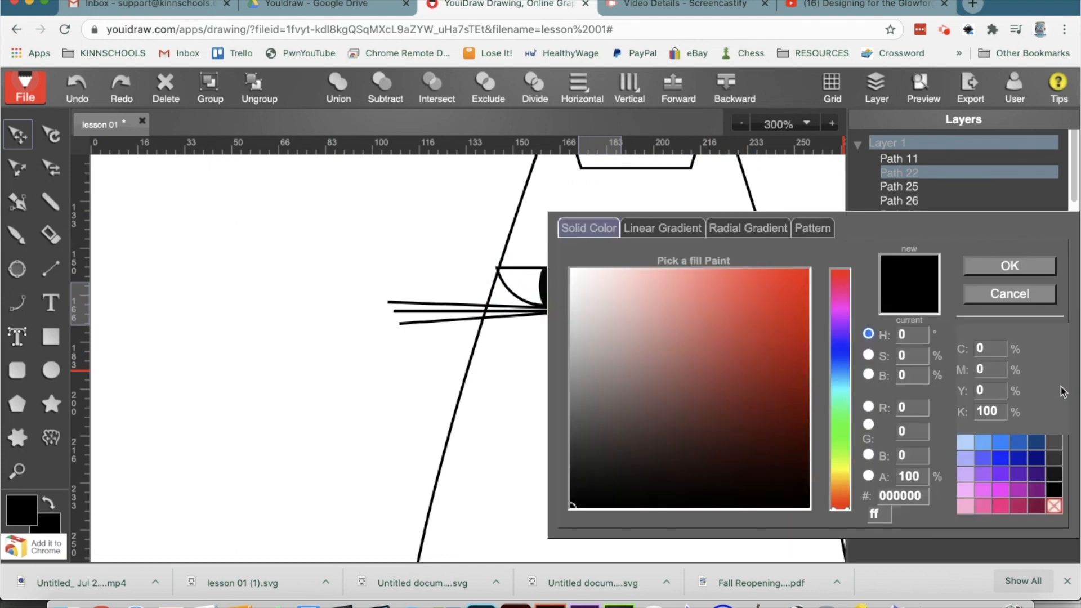
pyautogui.moveTo(714, 315); pyautogui.dragTo(738, 359)
pyautogui.click(596, 446)
pyautogui.click(589, 411)
pyautogui.click(581, 472)
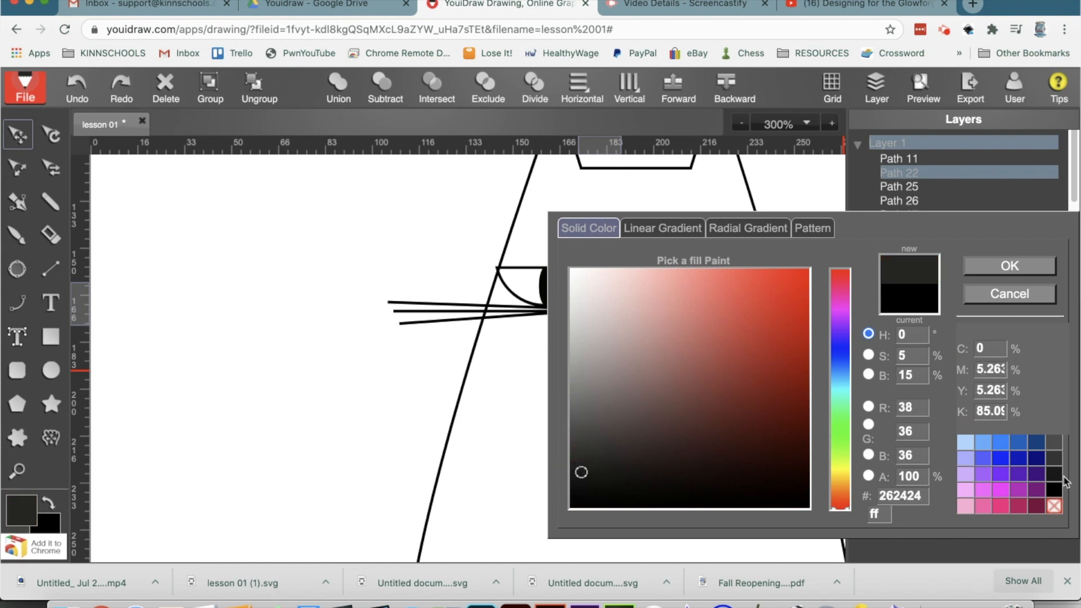
pyautogui.moveTo(1037, 465)
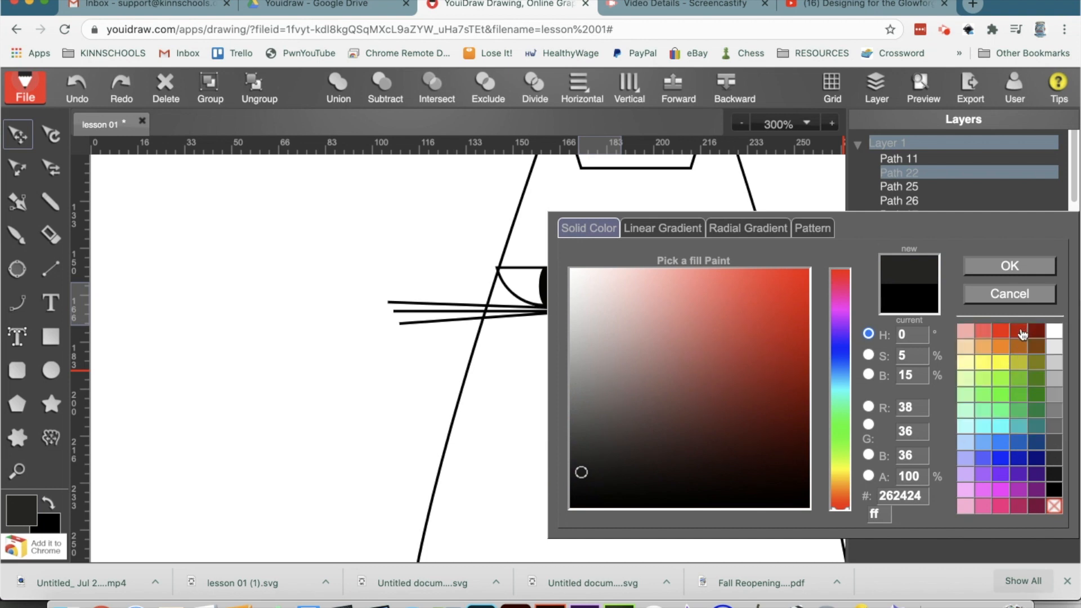
pyautogui.click(1023, 334)
pyautogui.click(1010, 266)
# Step: Fill the pupil of the cat's left eye with dark red (7f0000)
pyautogui.click(549, 284)
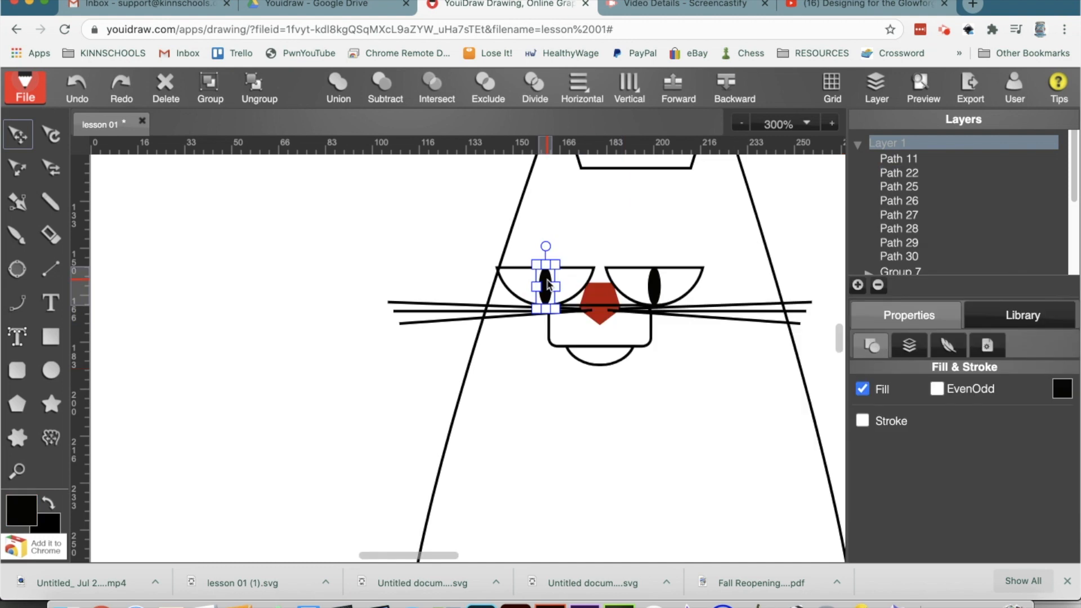
pyautogui.click(655, 290)
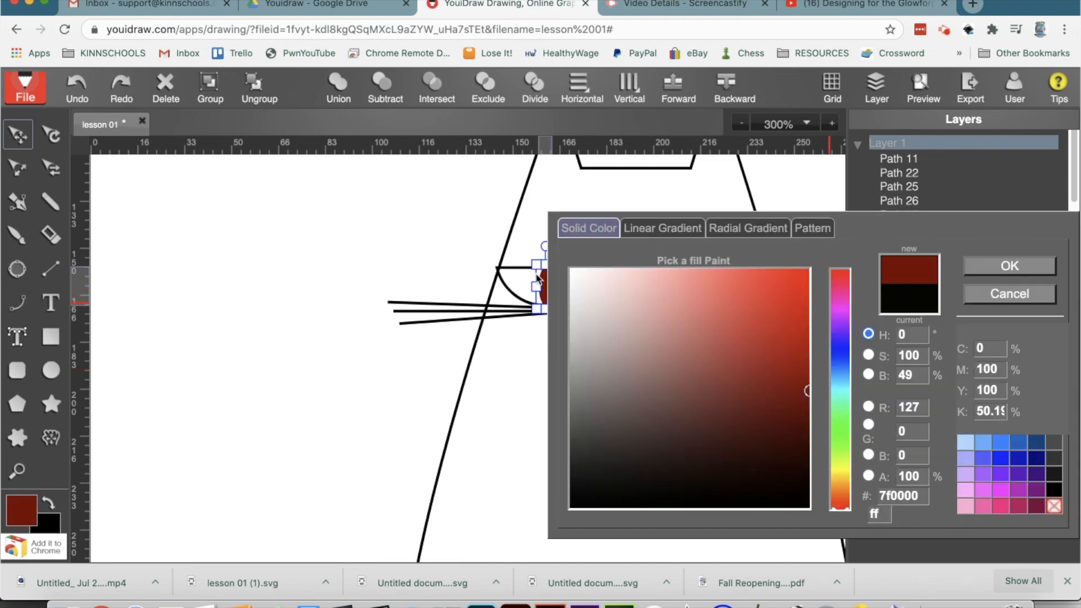
pyautogui.click(397, 312)
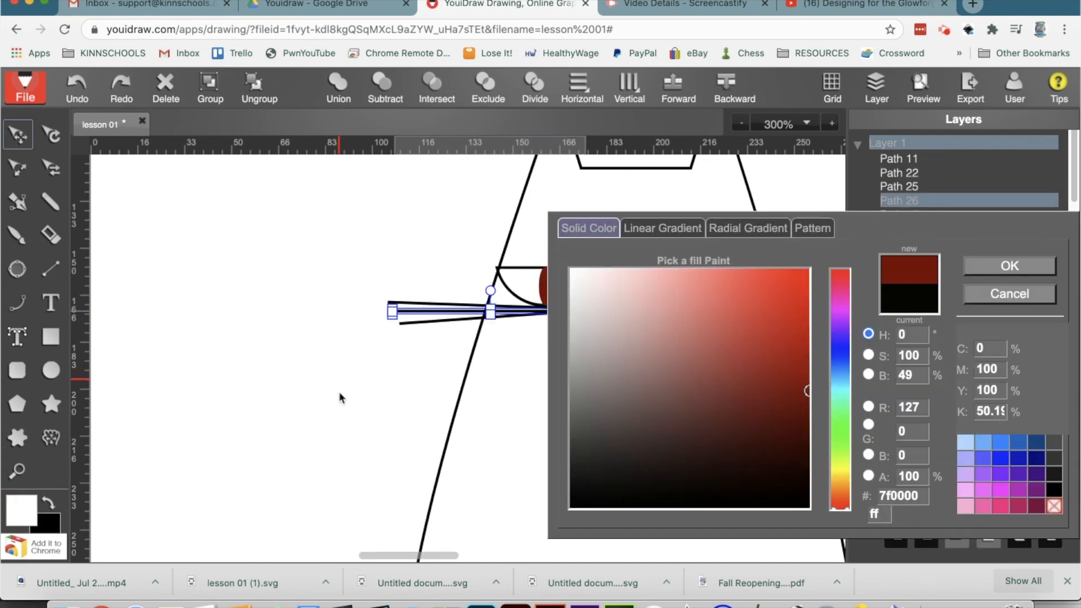
pyautogui.click(996, 273)
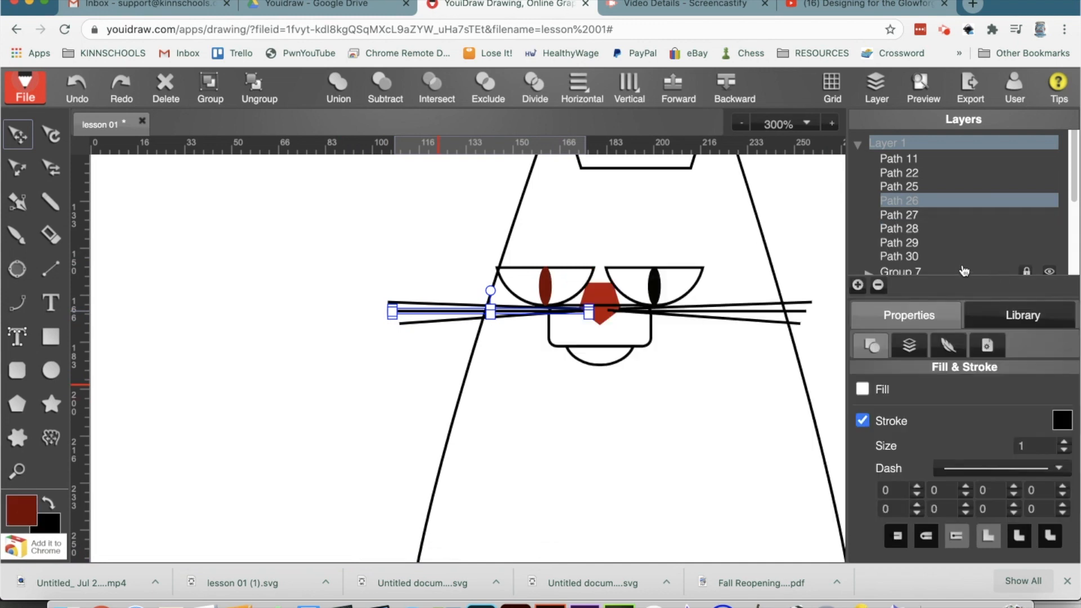
# Step: Set the stroke of all the whiskers on both sides of the face to dark red
pyautogui.moveTo(333, 259); pyautogui.dragTo(410, 346)
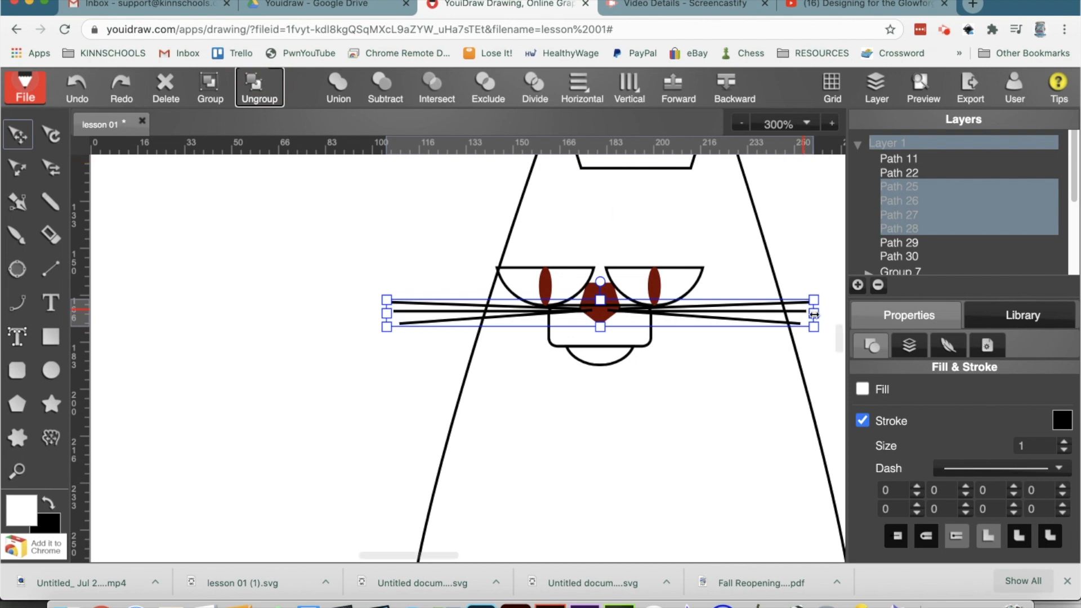
pyautogui.click(1062, 423)
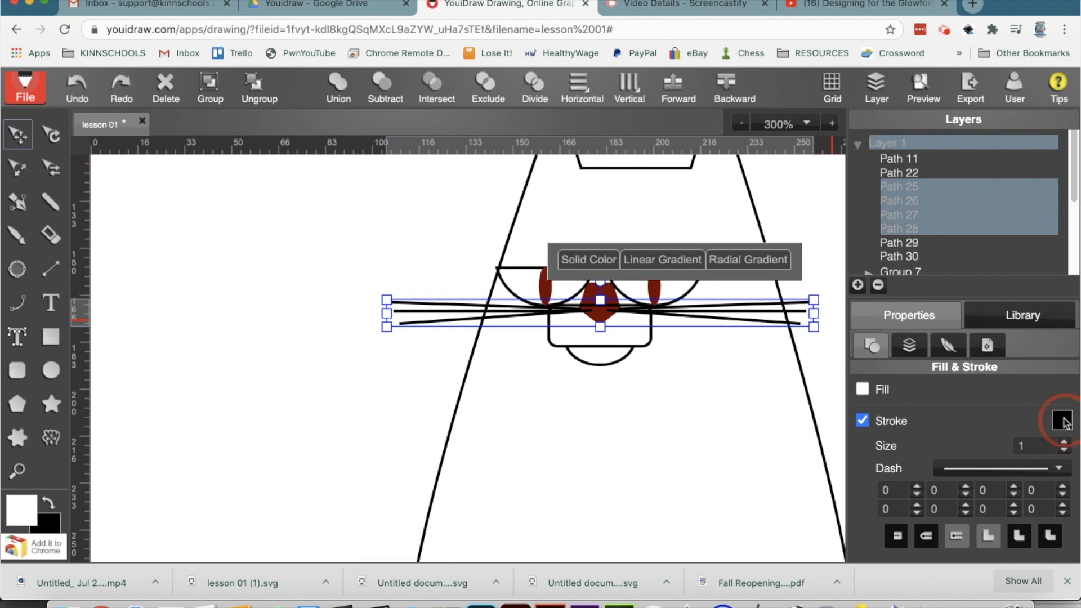
pyautogui.moveTo(1058, 504)
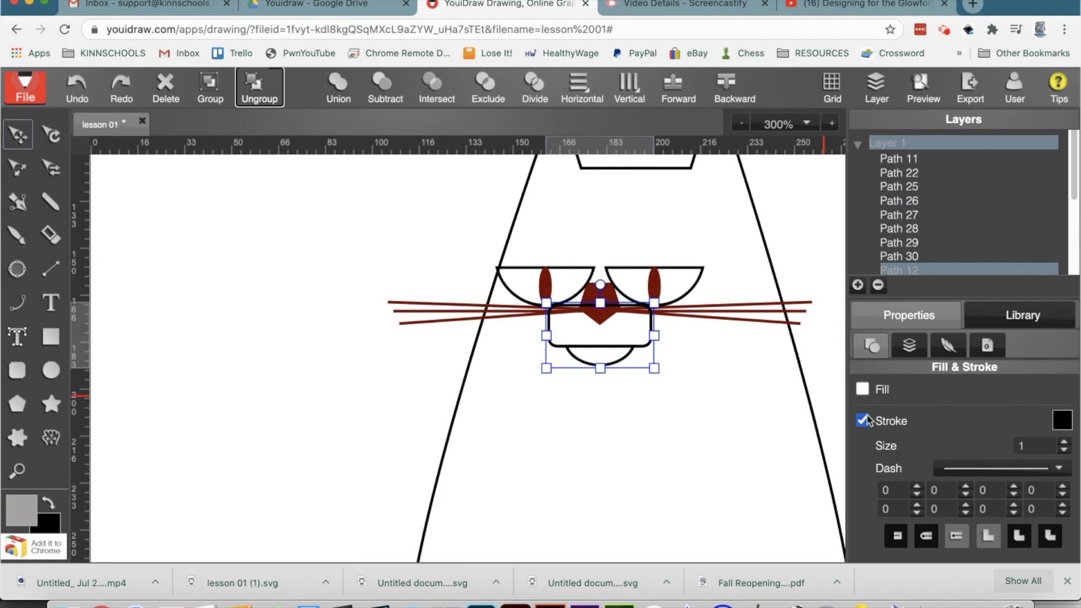
# Step: Set the stroke of the muzzle and chin shapes below the nose to dark red
pyautogui.click(1063, 423)
pyautogui.moveTo(1034, 383)
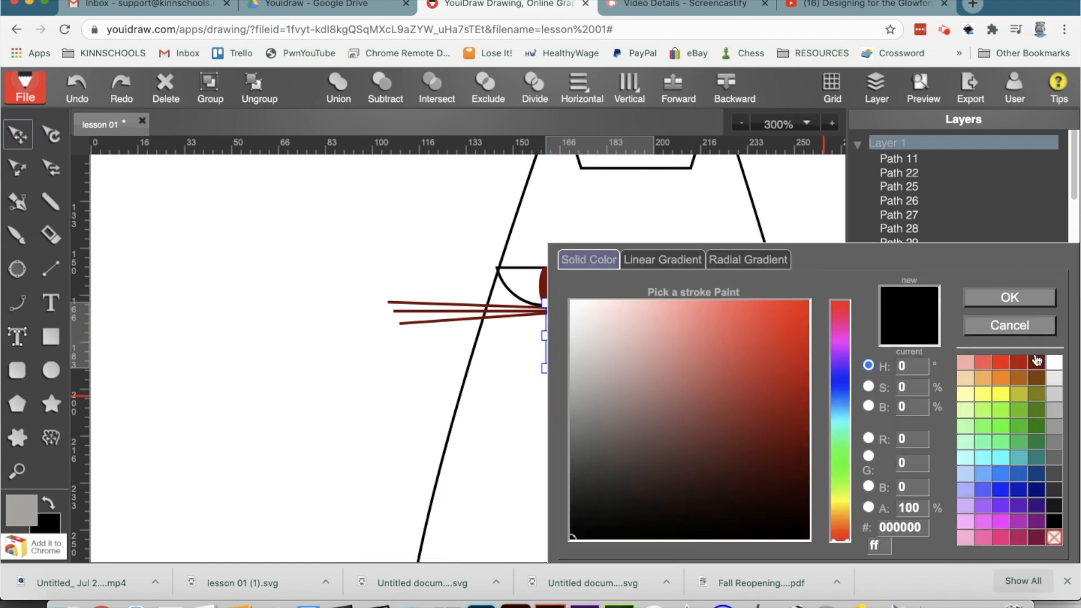
pyautogui.click(1038, 359)
pyautogui.click(989, 300)
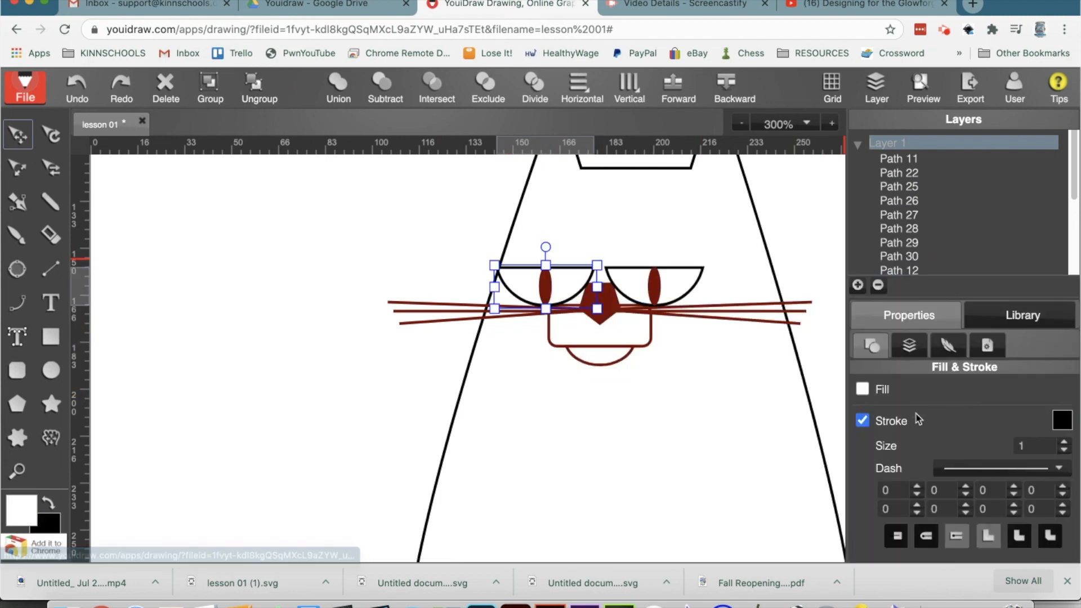
# Step: Set the stroke of the half-round eye outlines to the same dark red
pyautogui.click(1063, 420)
pyautogui.moveTo(1036, 473)
pyautogui.click(1038, 362)
pyautogui.click(987, 303)
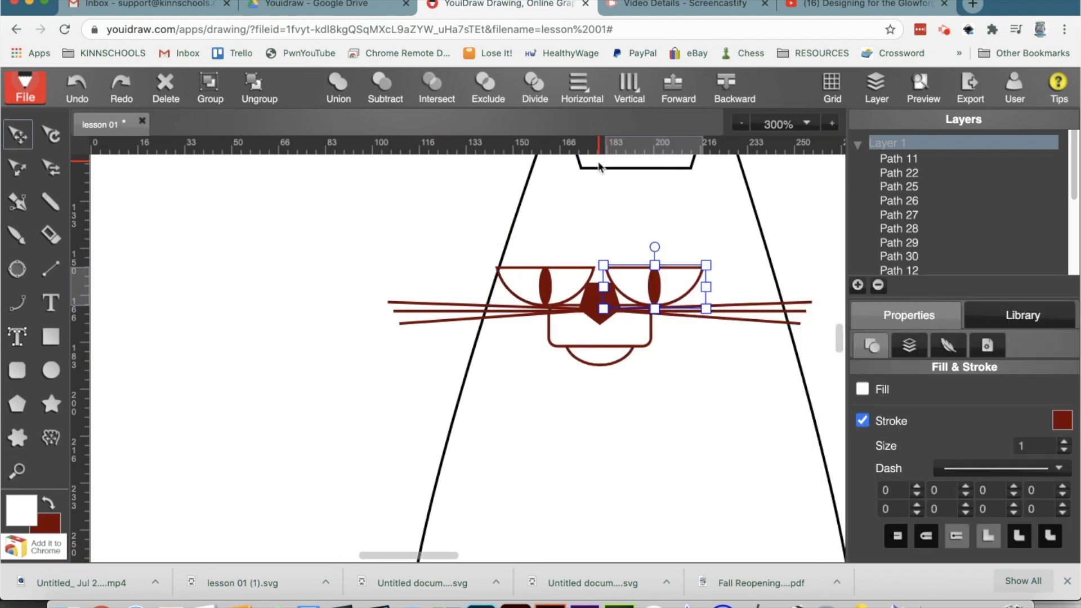
# Step: Set the stroke of the cat's body outline to dark red (7f0000)
pyautogui.click(593, 168)
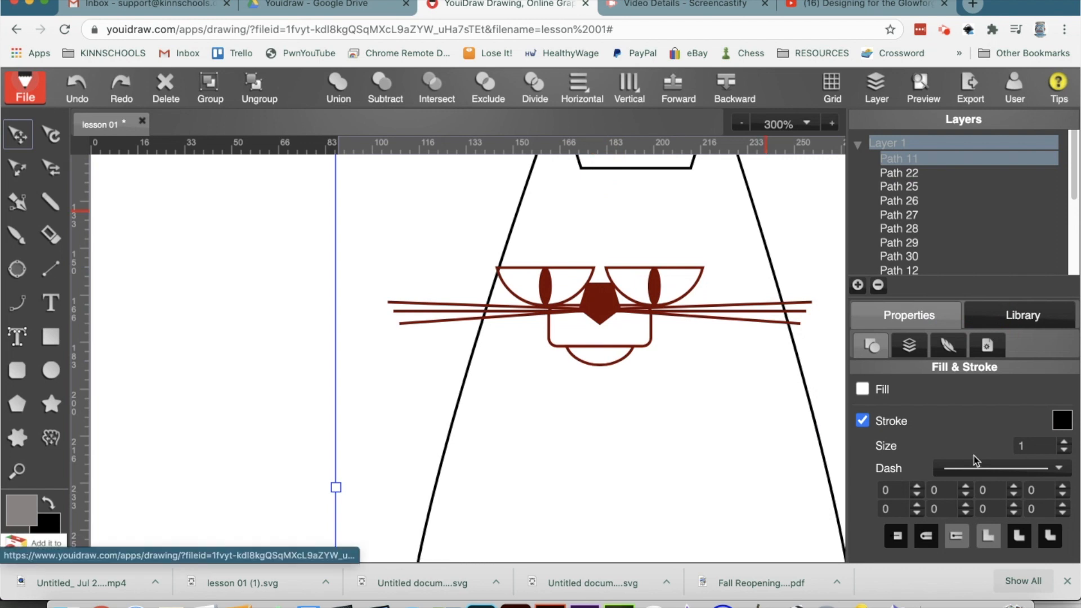
pyautogui.click(1063, 429)
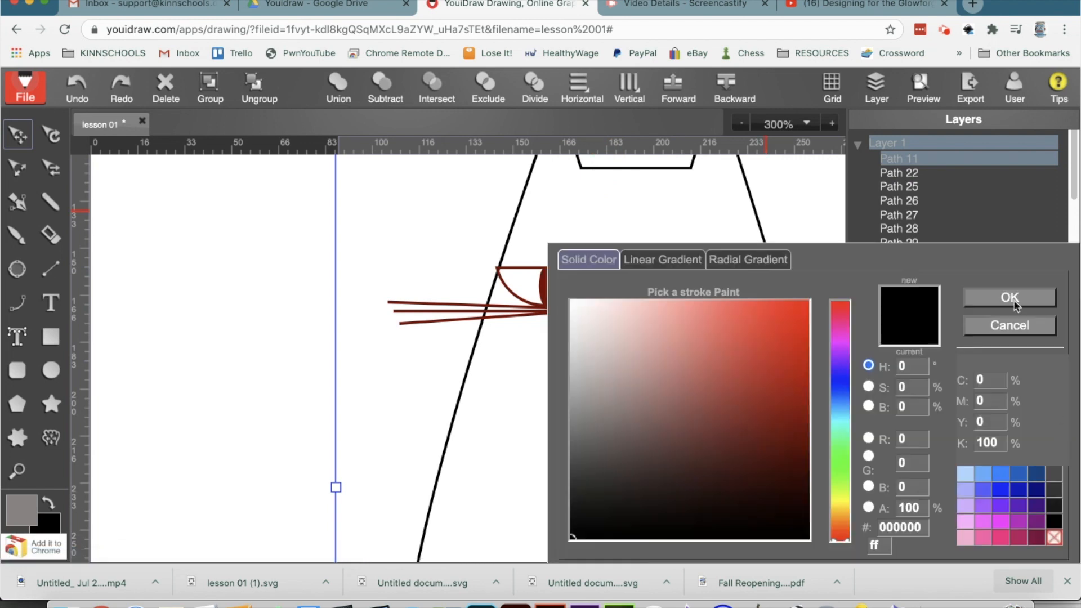
pyautogui.click(1039, 363)
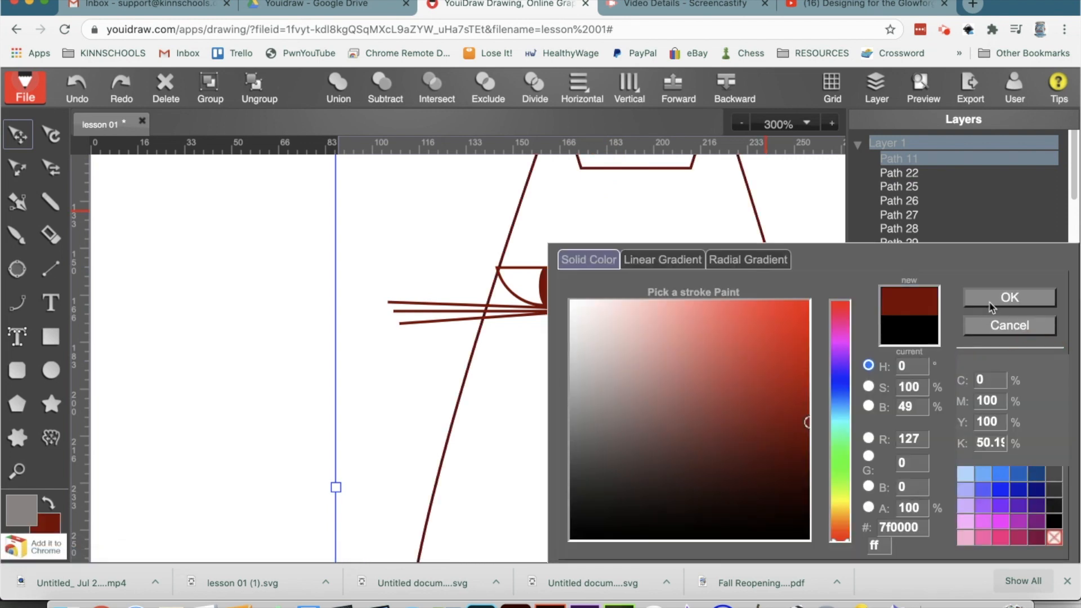
pyautogui.click(1010, 297)
pyautogui.click(194, 329)
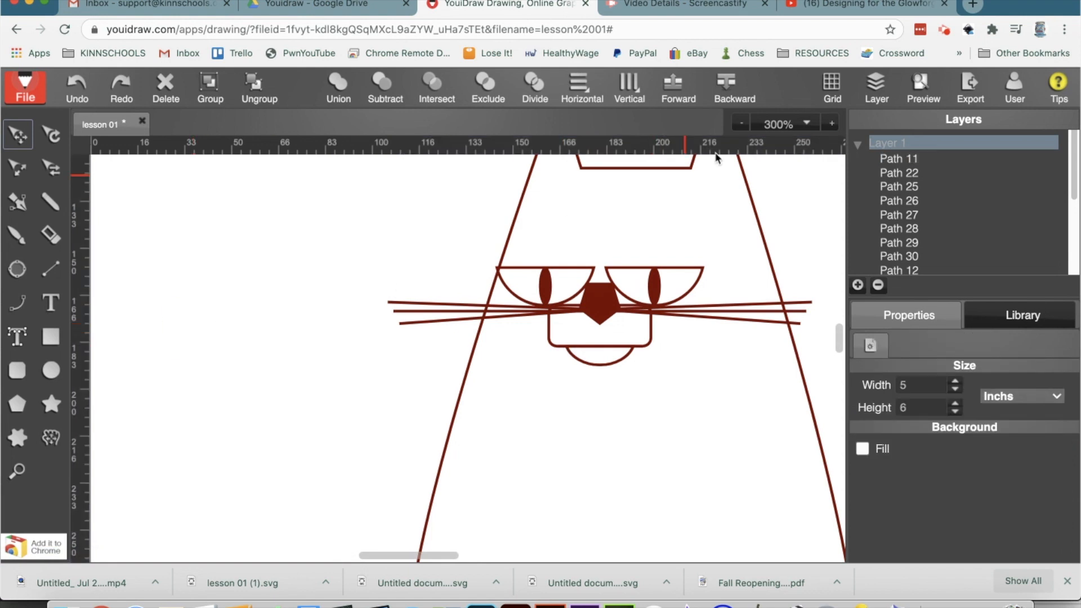
pyautogui.click(808, 122)
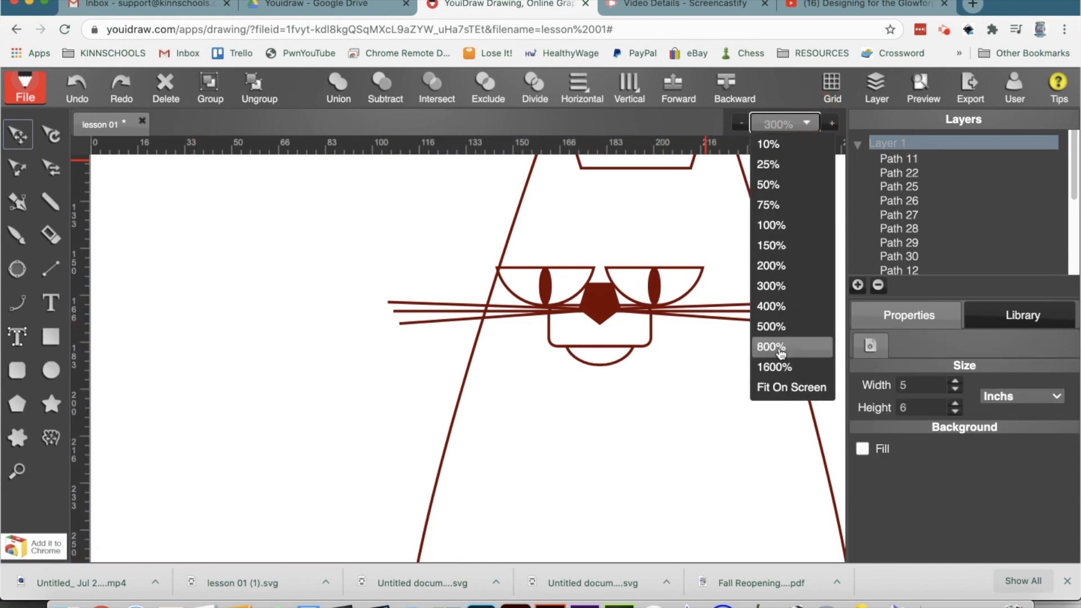
pyautogui.click(773, 306)
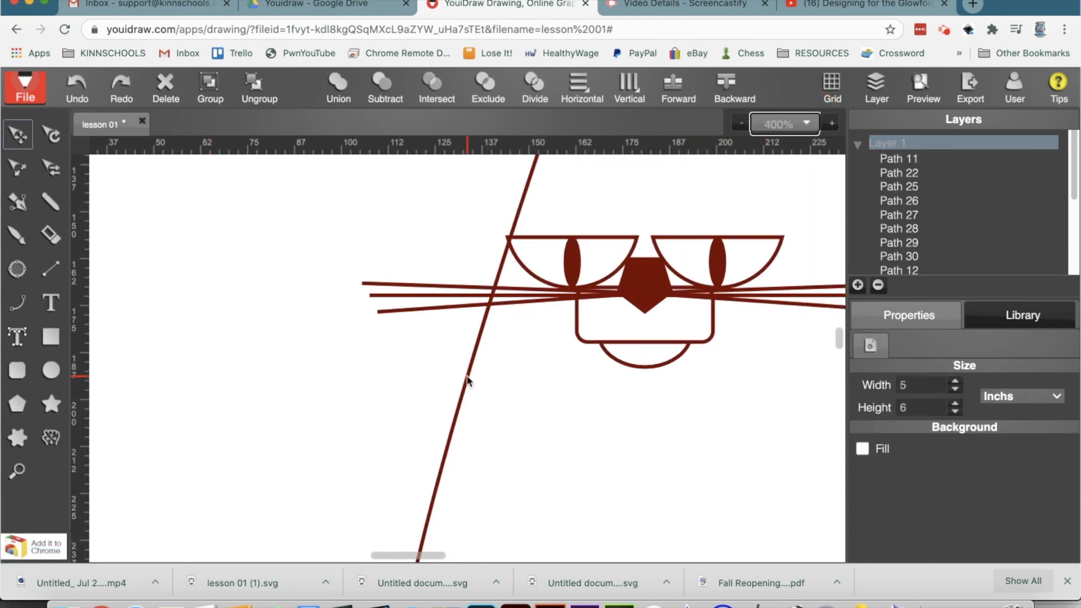
pyautogui.click(582, 346)
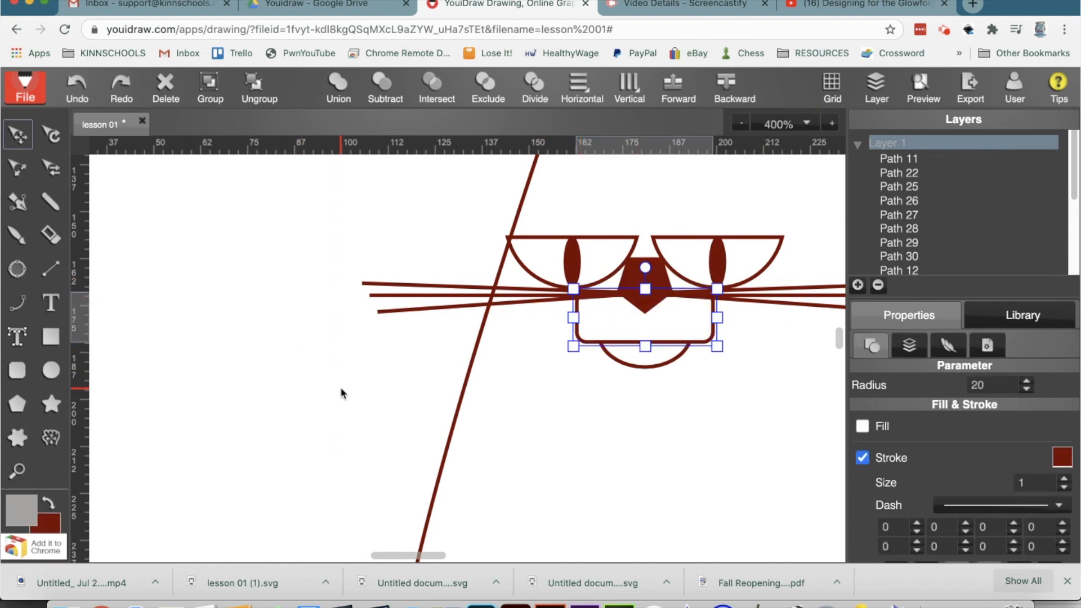
pyautogui.click(395, 230)
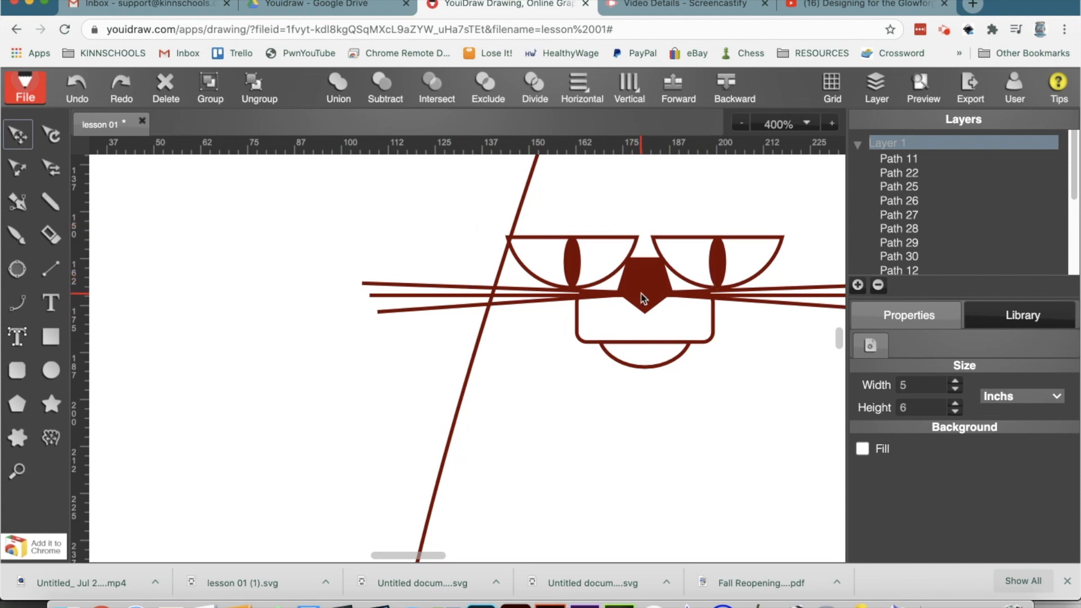
# Step: Draw a rounded rectangle large enough to surround the whole cat on Layer 2
pyautogui.click(782, 125)
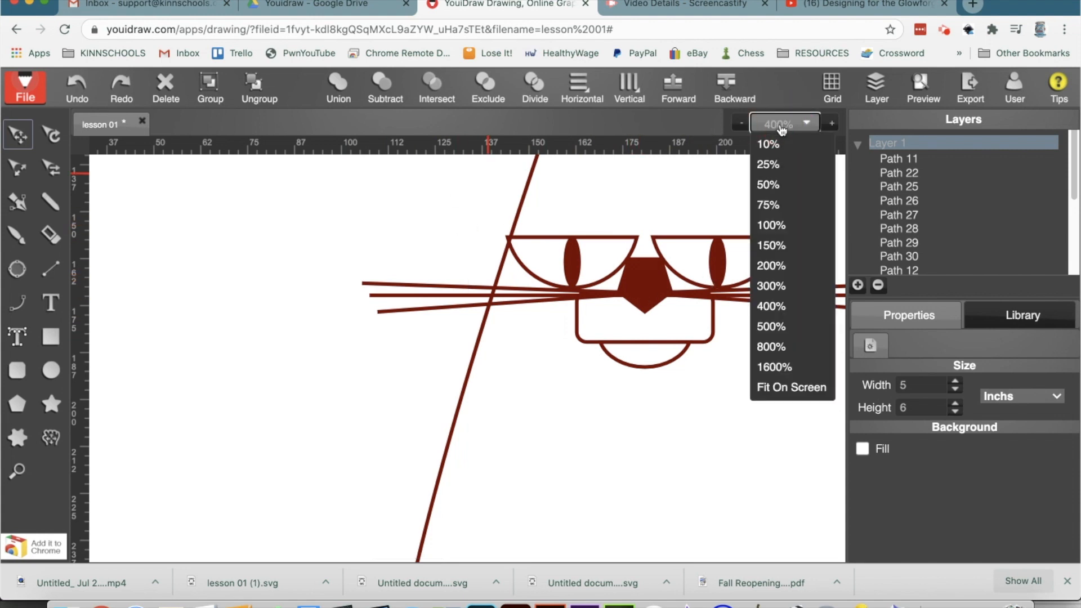
pyautogui.click(769, 205)
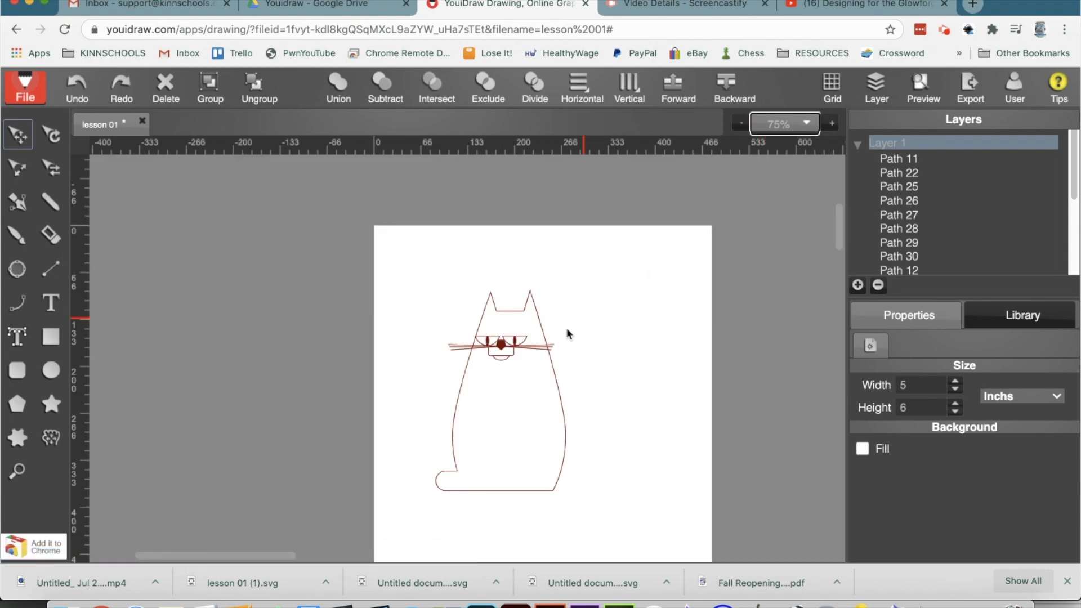
pyautogui.click(387, 376)
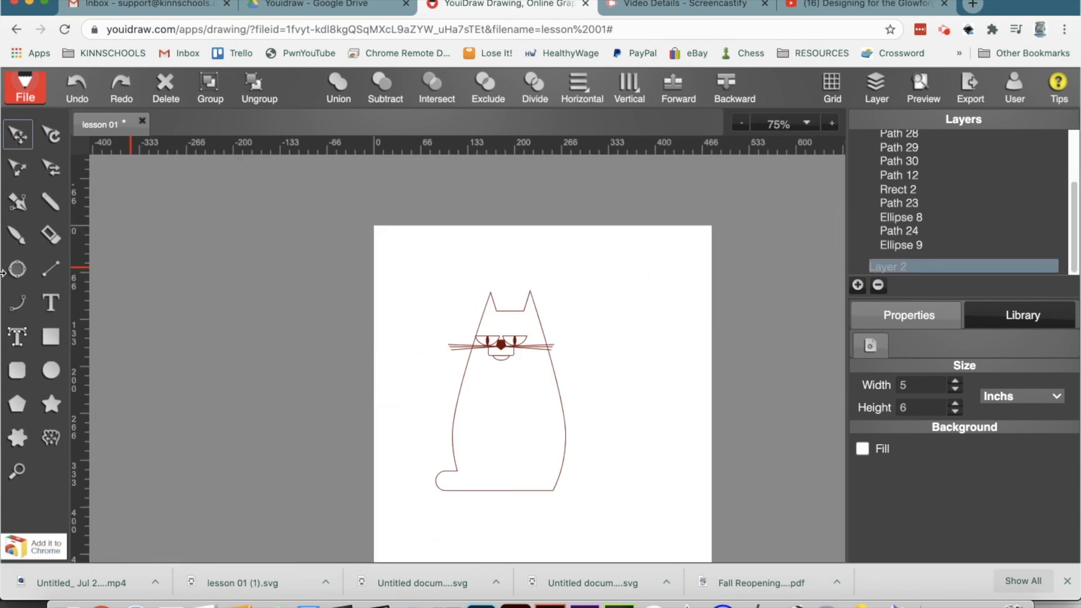
pyautogui.click(19, 372)
pyautogui.moveTo(401, 268); pyautogui.dragTo(603, 513)
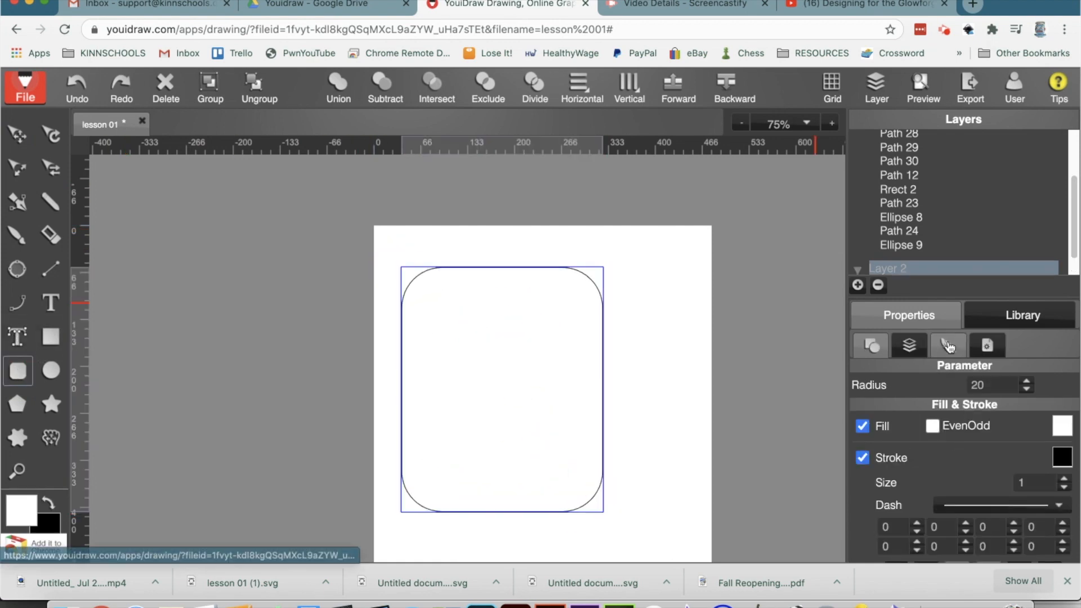
# Step: Resize the rounded rectangle to 3 inches wide and 4 inches high
pyautogui.click(909, 344)
pyautogui.doubleClick(1000, 412)
pyautogui.write('4')
pyautogui.doubleClick(1002, 386)
pyautogui.write('3')
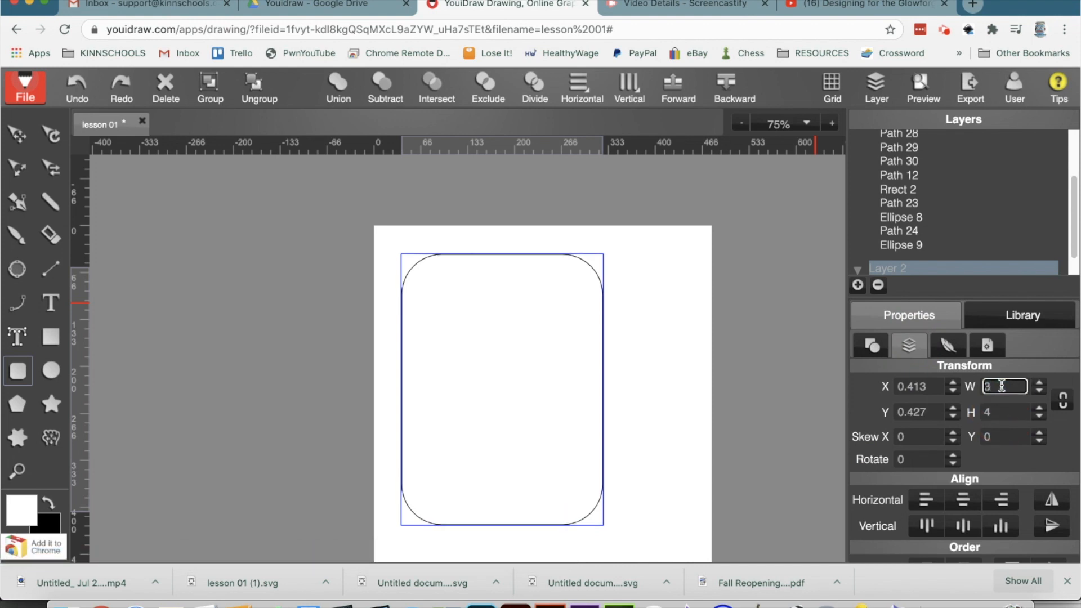
pyautogui.press('Return')
# Step: Draw a small ellipse for a hole inside the rounded rectangle, near the middle of its upper edge
pyautogui.click(51, 370)
pyautogui.moveTo(485, 267); pyautogui.dragTo(506, 291)
pyautogui.click(420, 258)
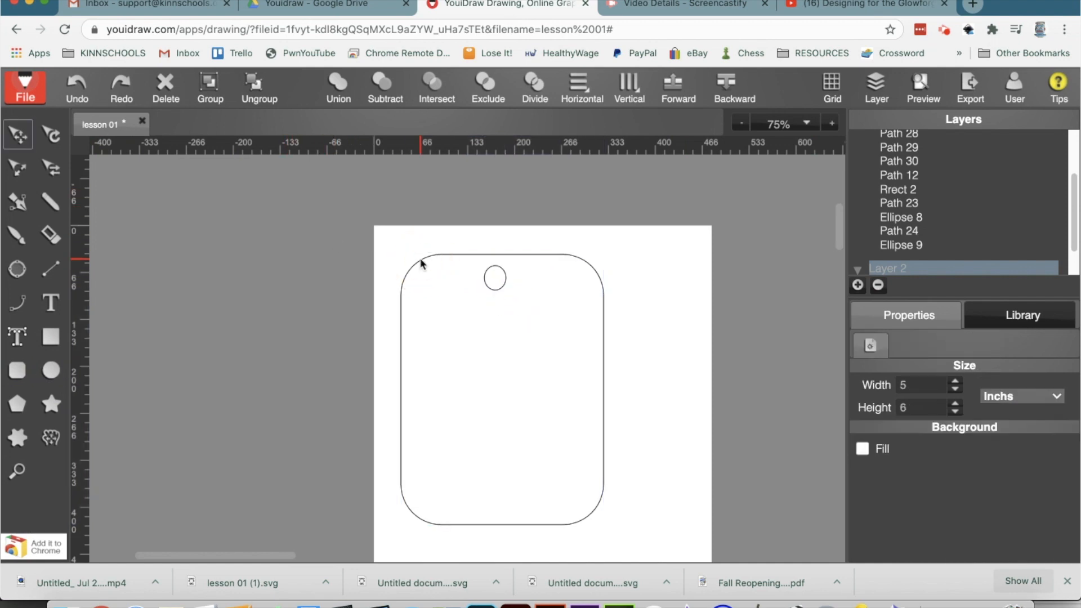
# Step: Align the rounded rectangle and the small ellipse horizontally on their centers
pyautogui.click(424, 259)
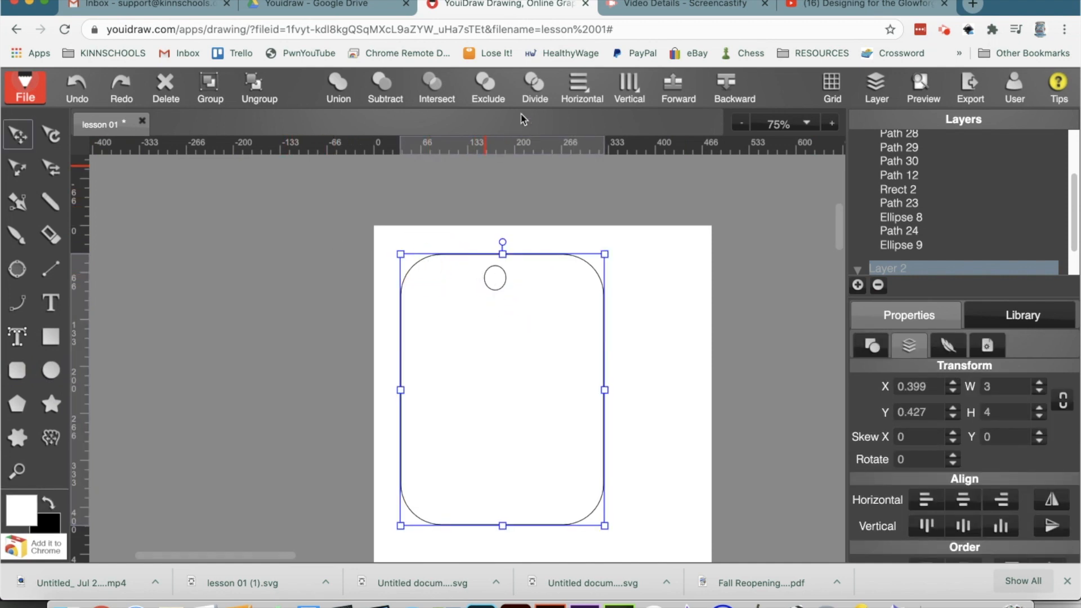
pyautogui.click(580, 85)
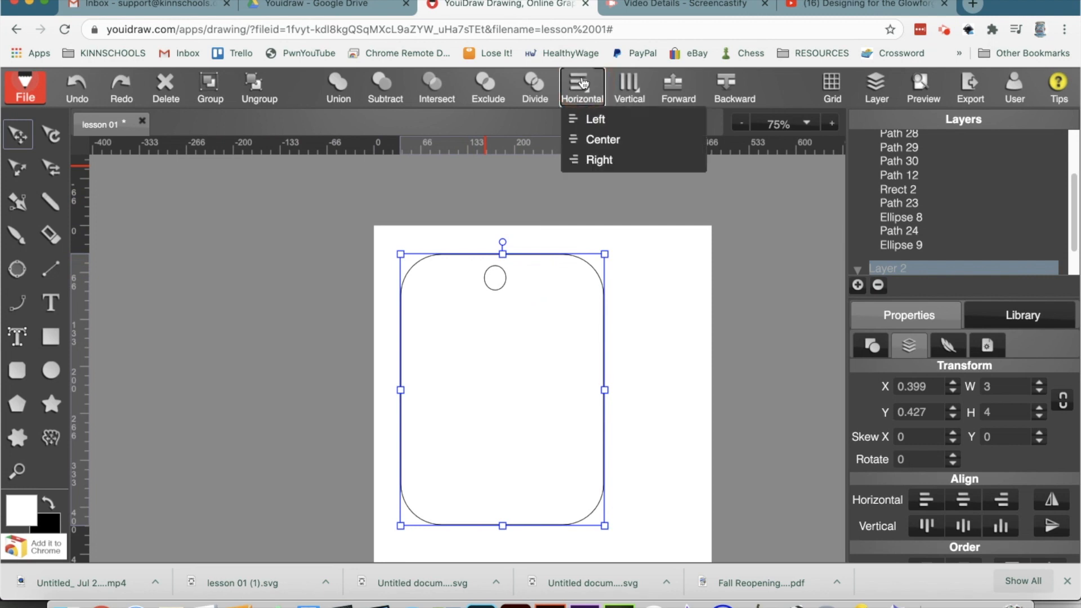
pyautogui.click(603, 142)
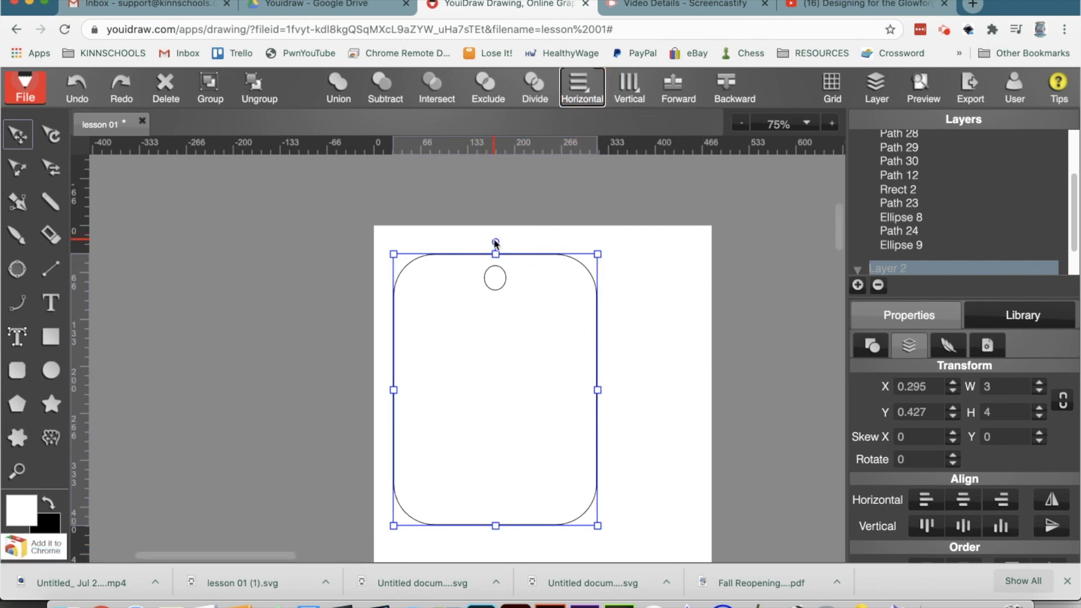
# Step: Remove the fill from the rounded rectangle and hole ellipse and set their stroke color to blue 0000ff
pyautogui.click(871, 345)
pyautogui.click(862, 389)
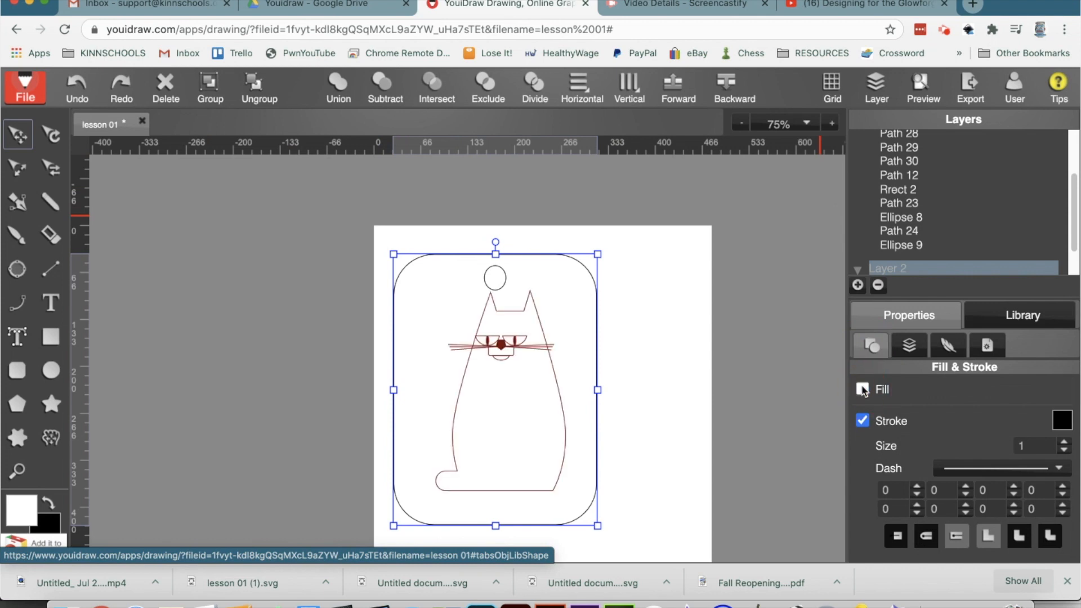
pyautogui.click(1062, 420)
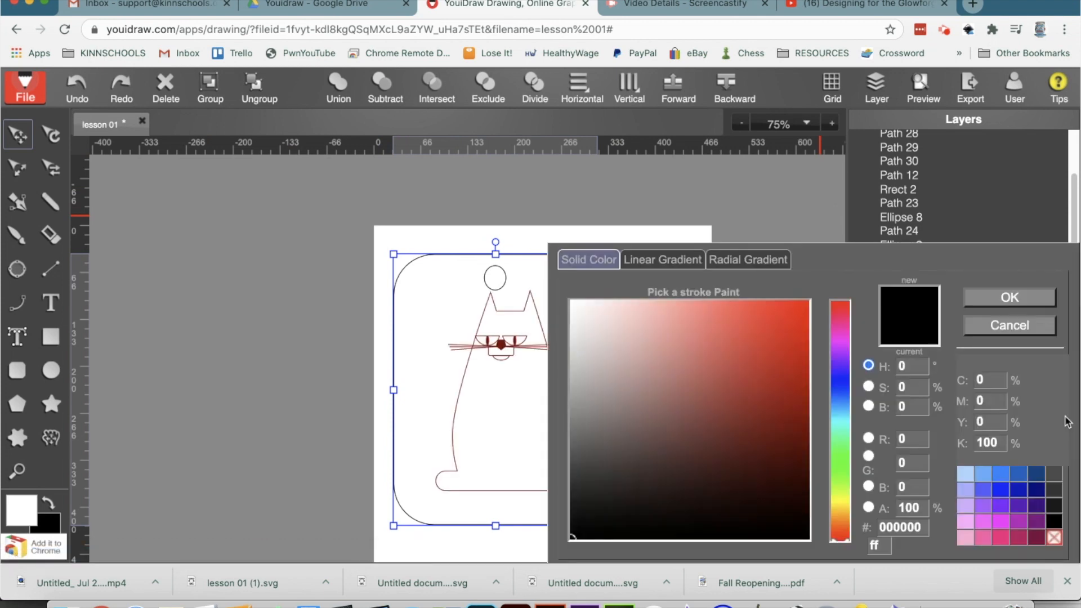
pyautogui.click(1001, 496)
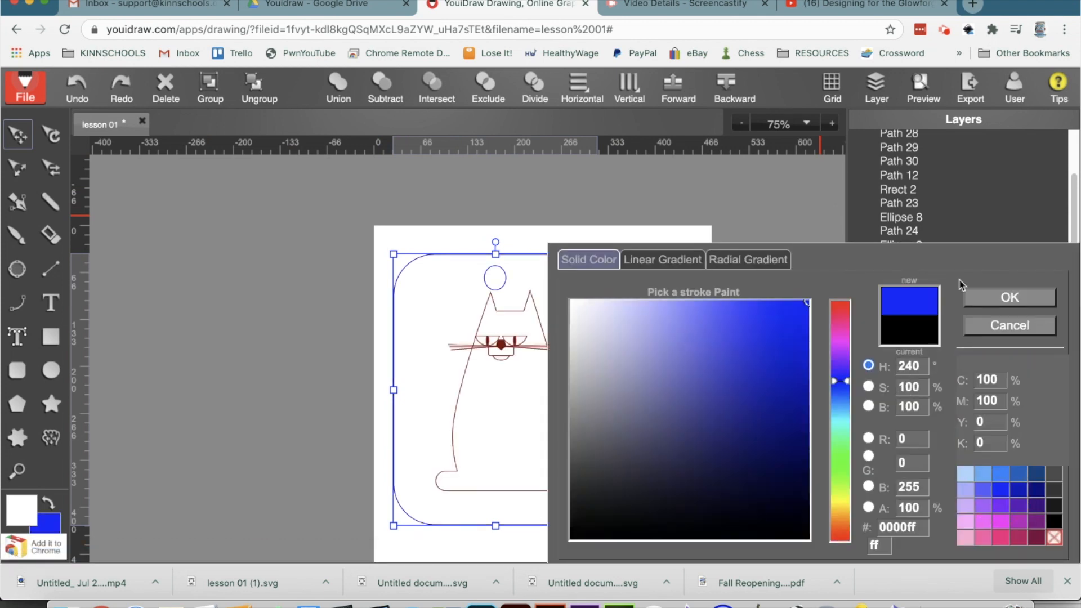
pyautogui.click(980, 297)
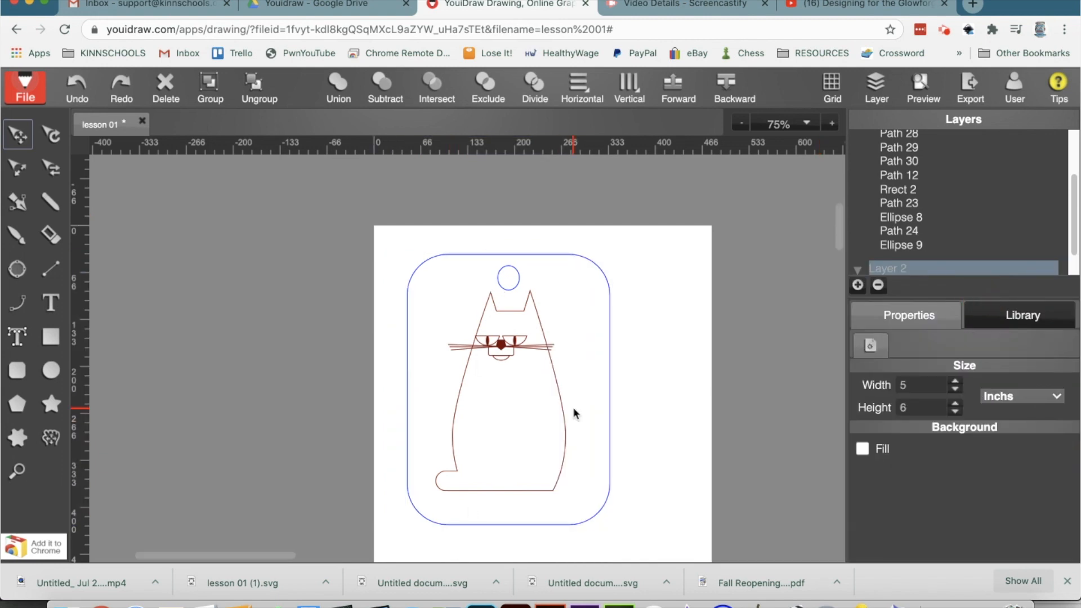
# Step: Add the text "people are the worst." over the cat's body, broken into three lines after "people" and "the"
pyautogui.click(47, 307)
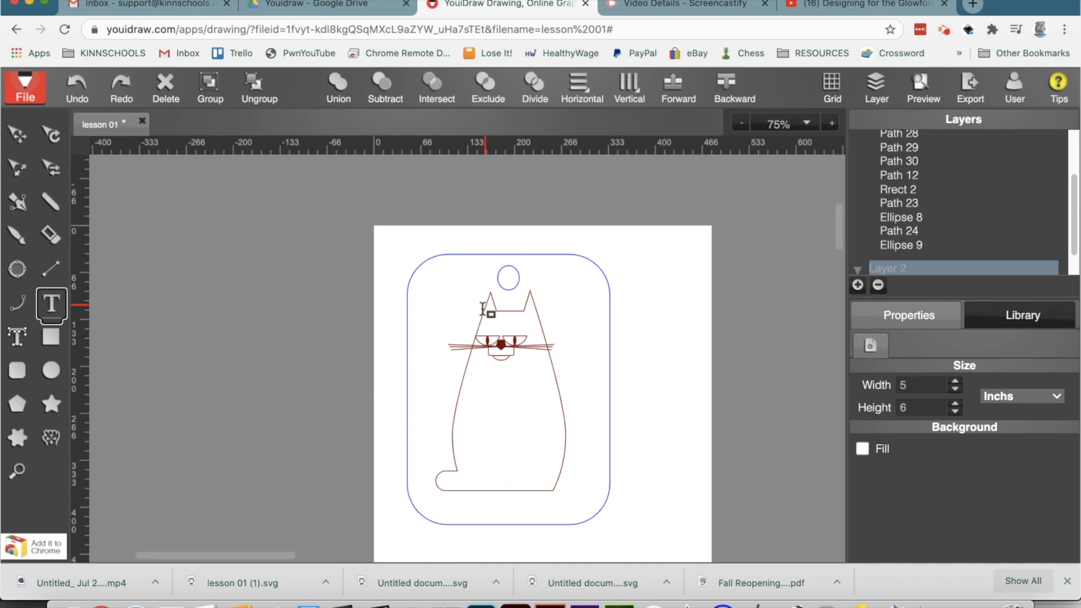
pyautogui.click(444, 373)
pyautogui.write('people')
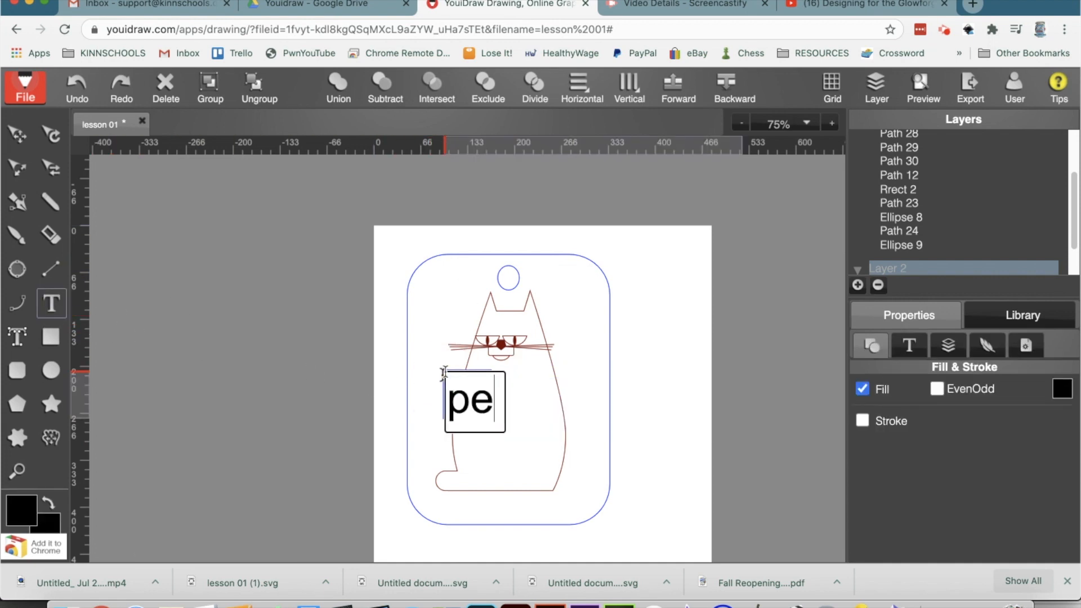
pyautogui.press('Return')
pyautogui.write('are the')
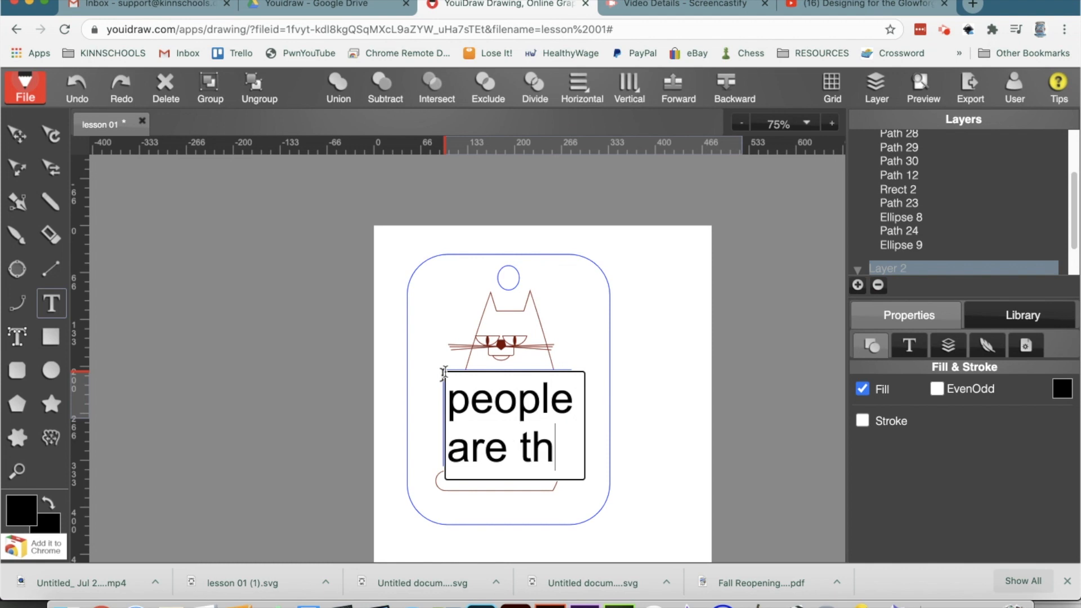
pyautogui.press('Return')
pyautogui.write('worst.')
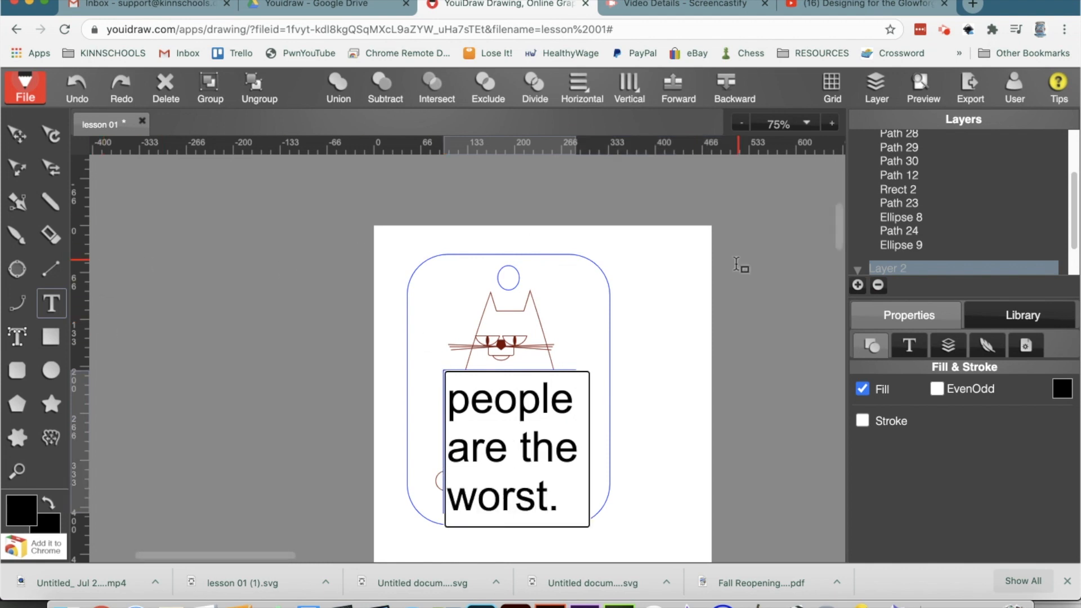
# Step: Change the font of the three-line text to Bubblegum Sans
pyautogui.click(908, 345)
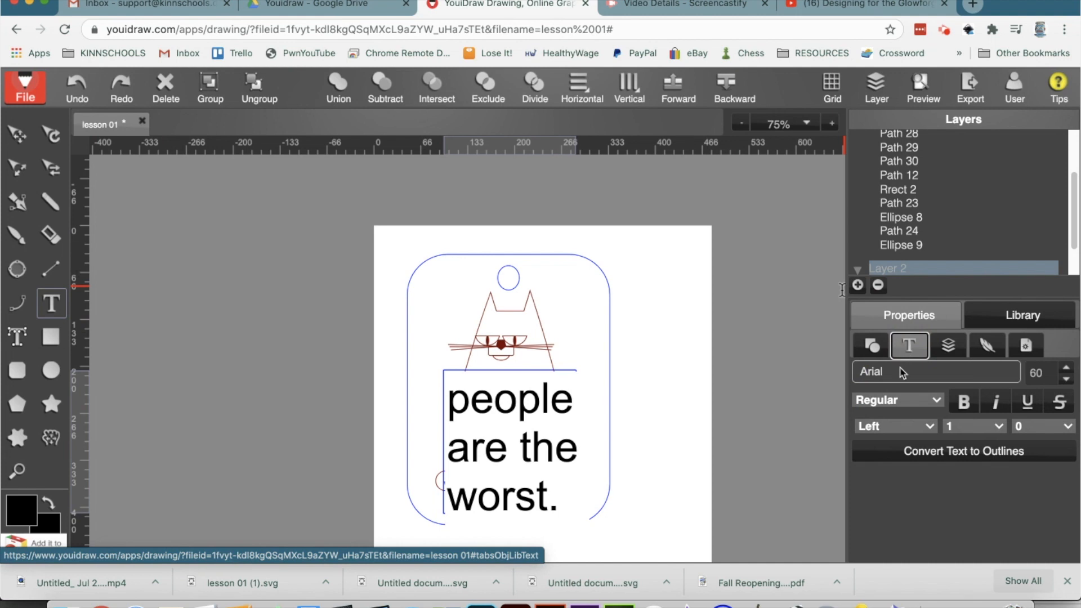
pyautogui.click(871, 375)
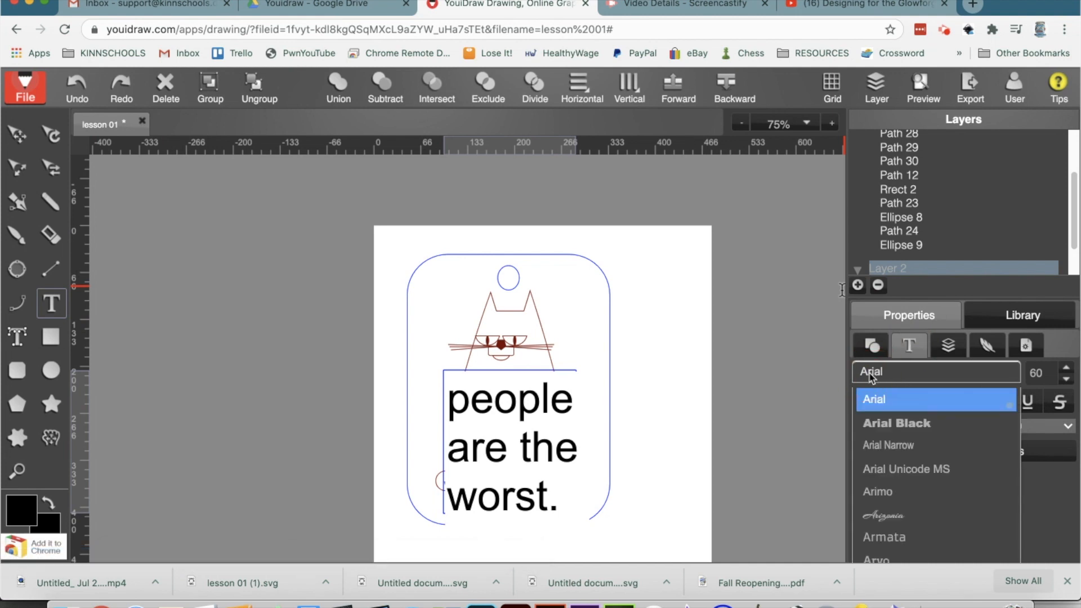
pyautogui.scroll(-10, 896, 420)
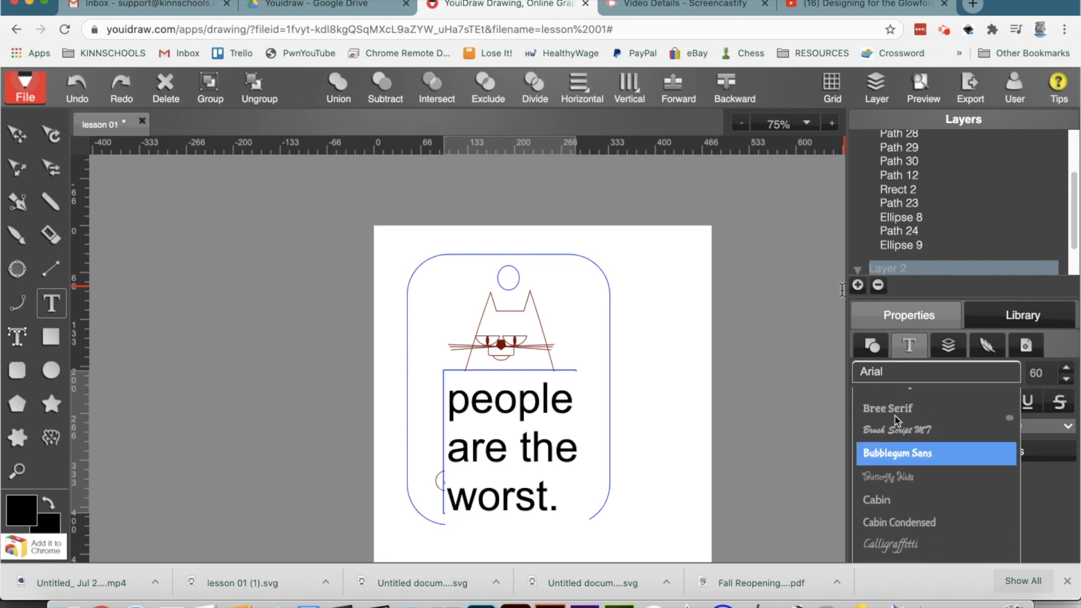
pyautogui.click(891, 454)
pyautogui.click(1048, 507)
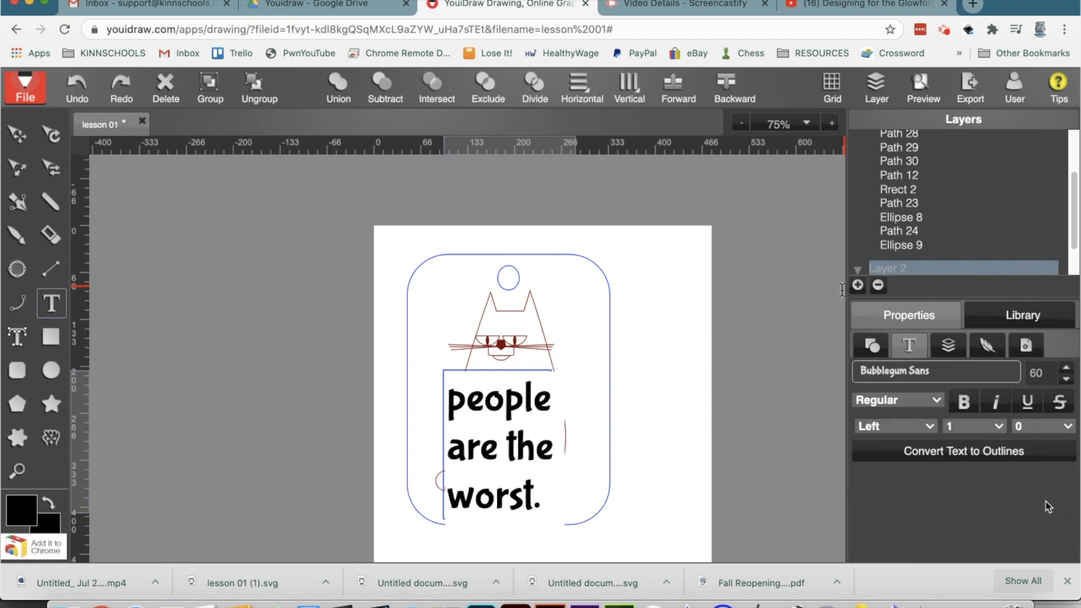
# Step: Select the whole text object and convert the text to outlines
pyautogui.click(472, 410)
pyautogui.click(494, 459)
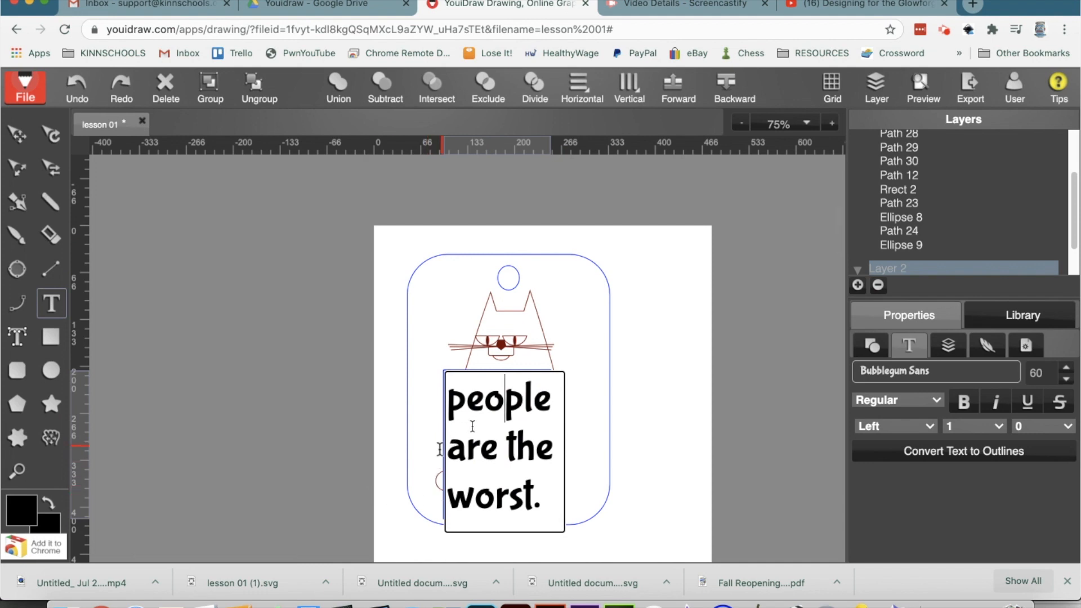
pyautogui.press('Escape')
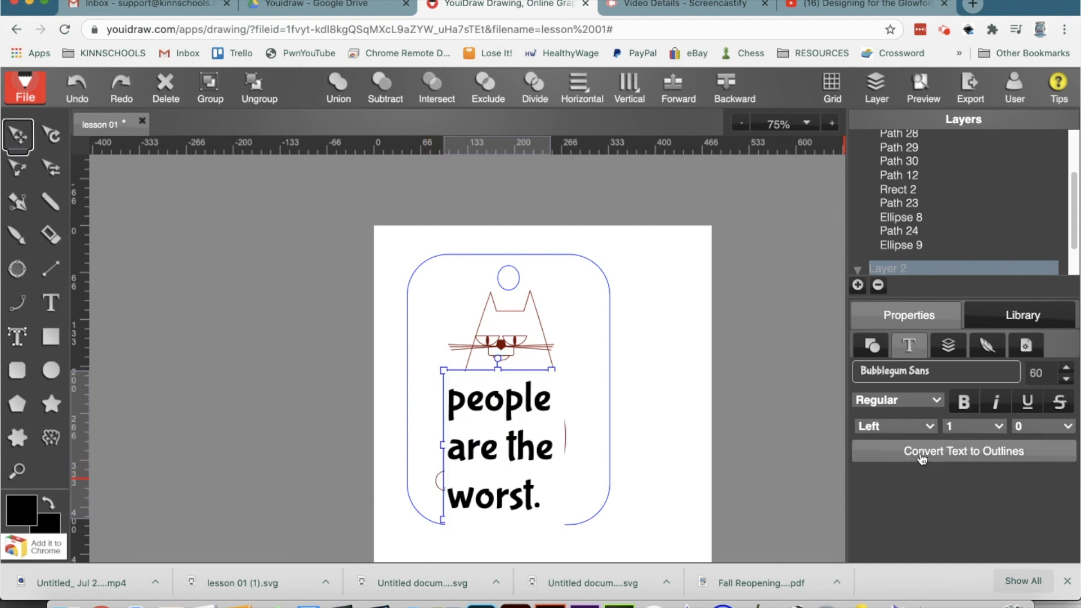
pyautogui.click(924, 459)
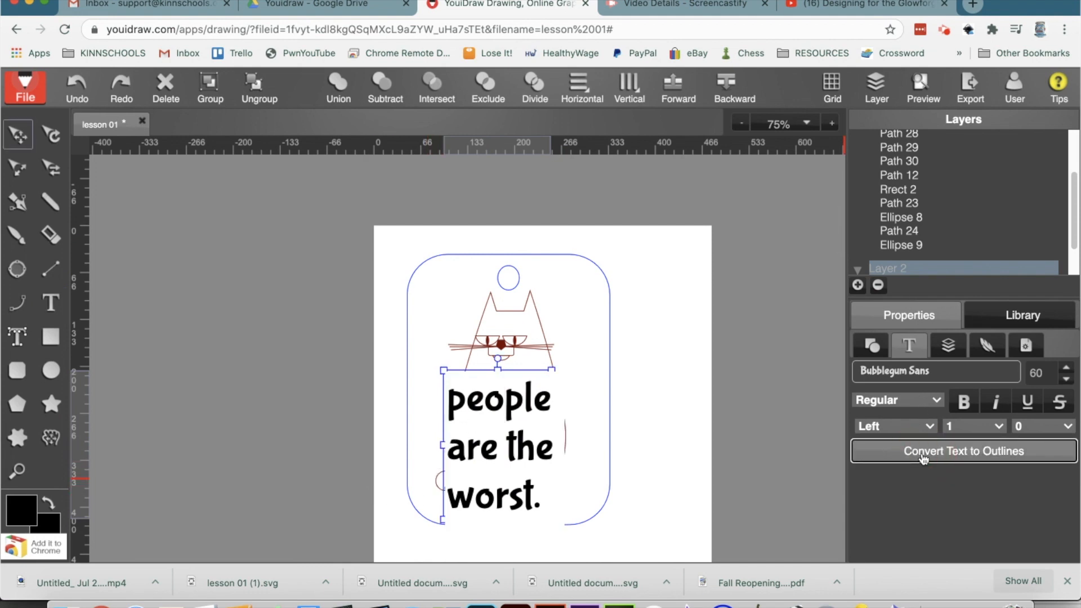
# Step: Undo a trial stretch of the outlined text and position the lettering within the cat's body
pyautogui.moveTo(549, 508); pyautogui.dragTo(656, 438)
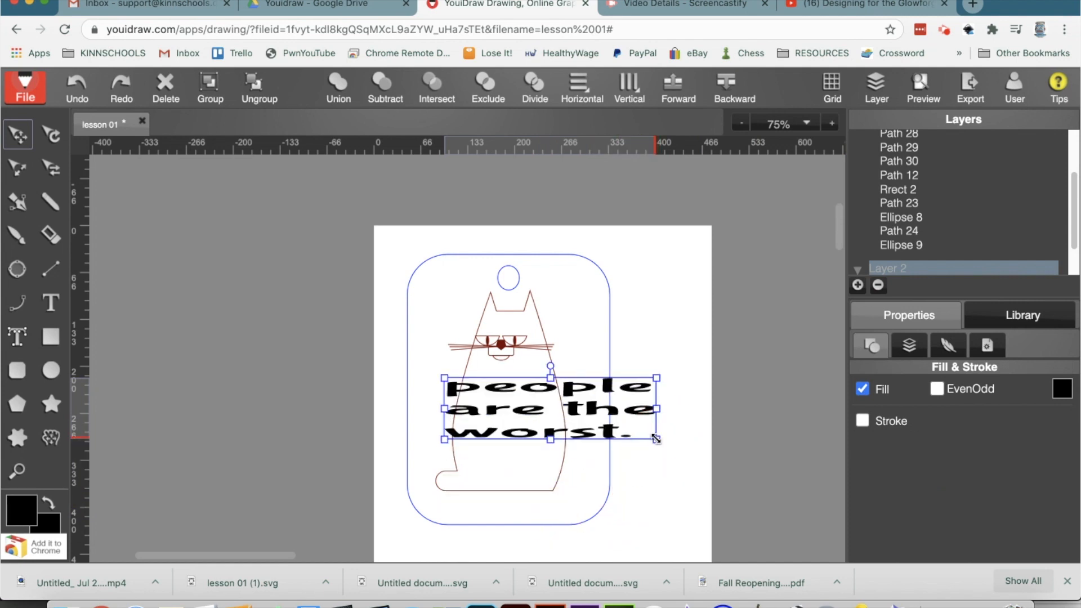
pyautogui.press('super+z')
pyautogui.click(453, 536)
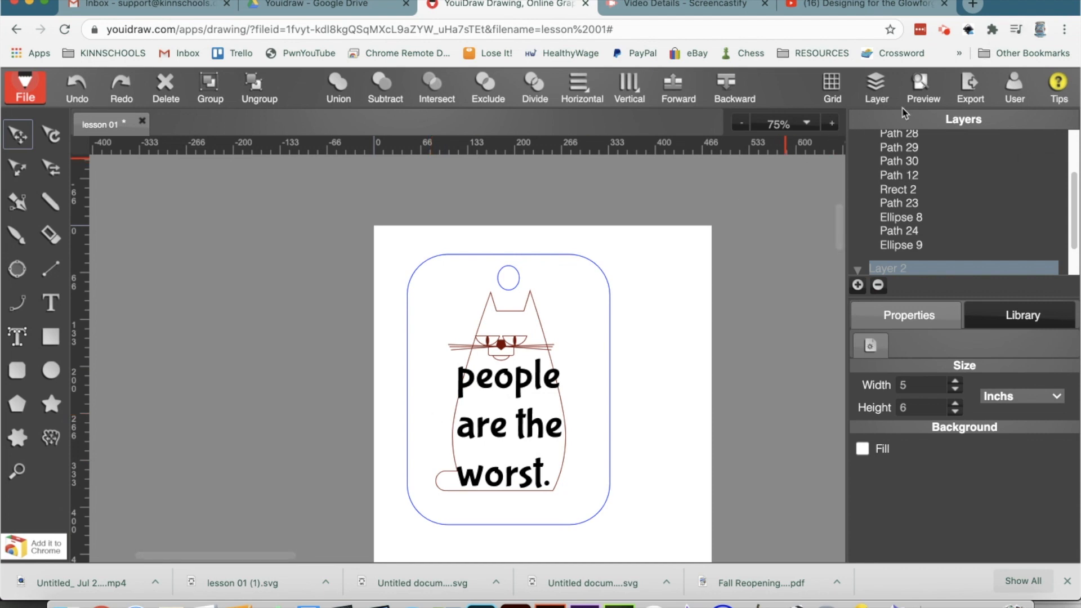
# Step: Export all objects of the drawing as an SVG at 100% scale
pyautogui.click(968, 85)
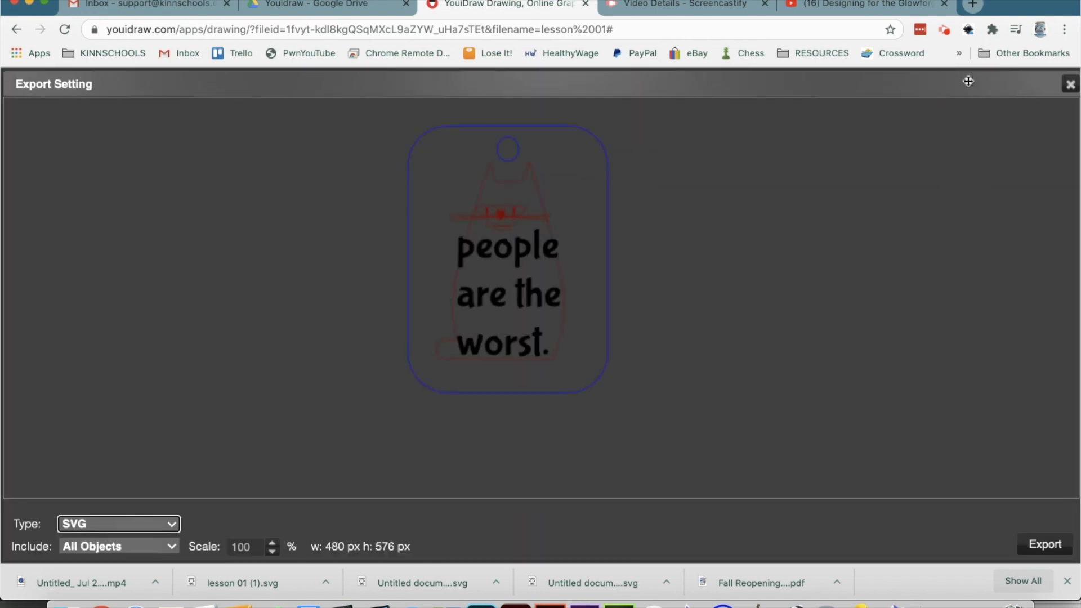
pyautogui.click(116, 529)
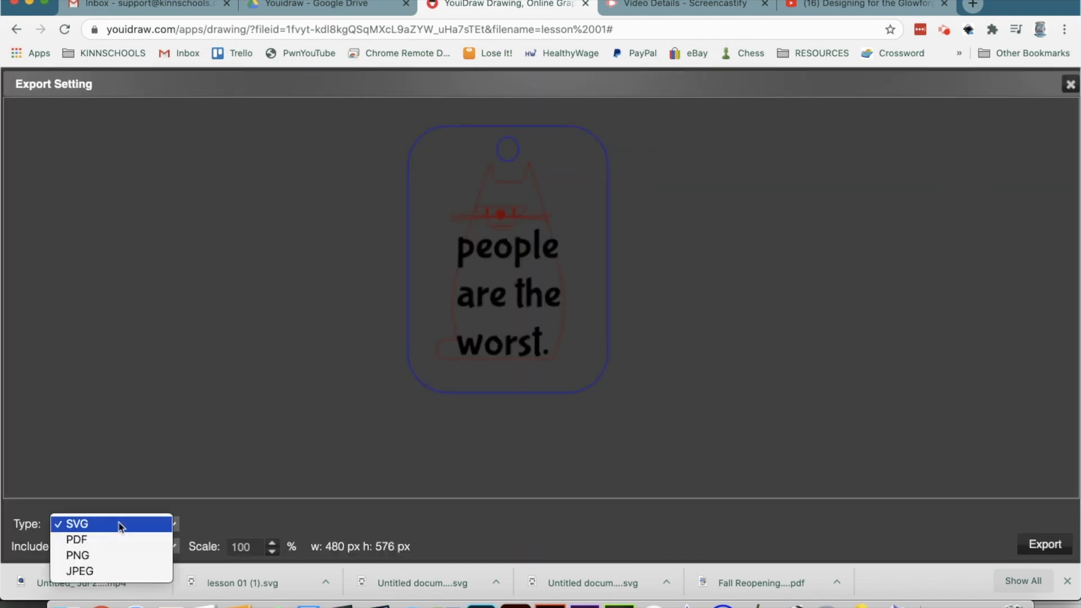
pyautogui.click(84, 530)
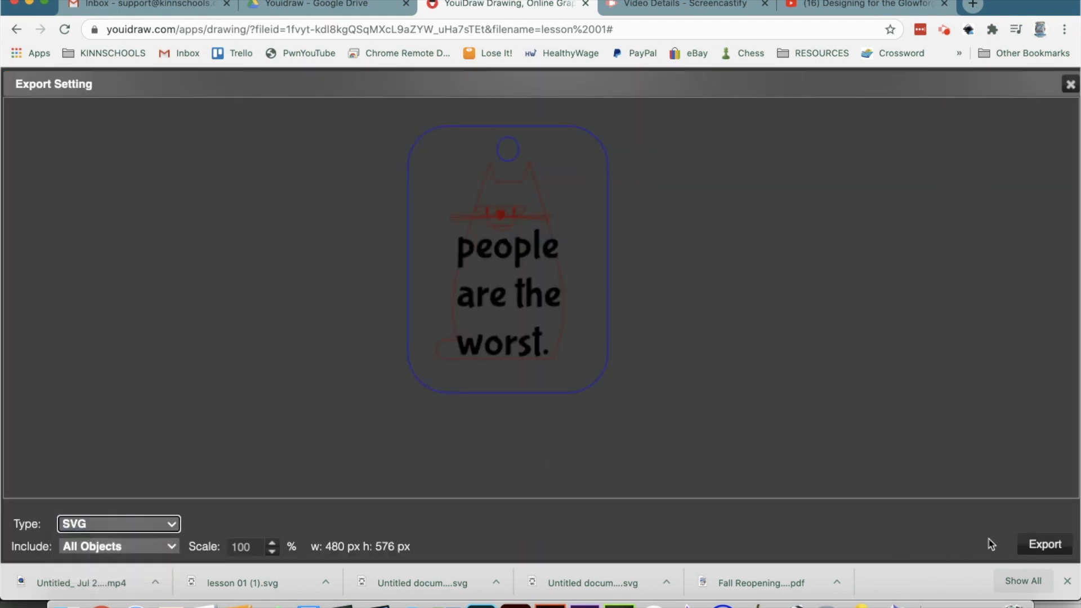
pyautogui.click(1039, 547)
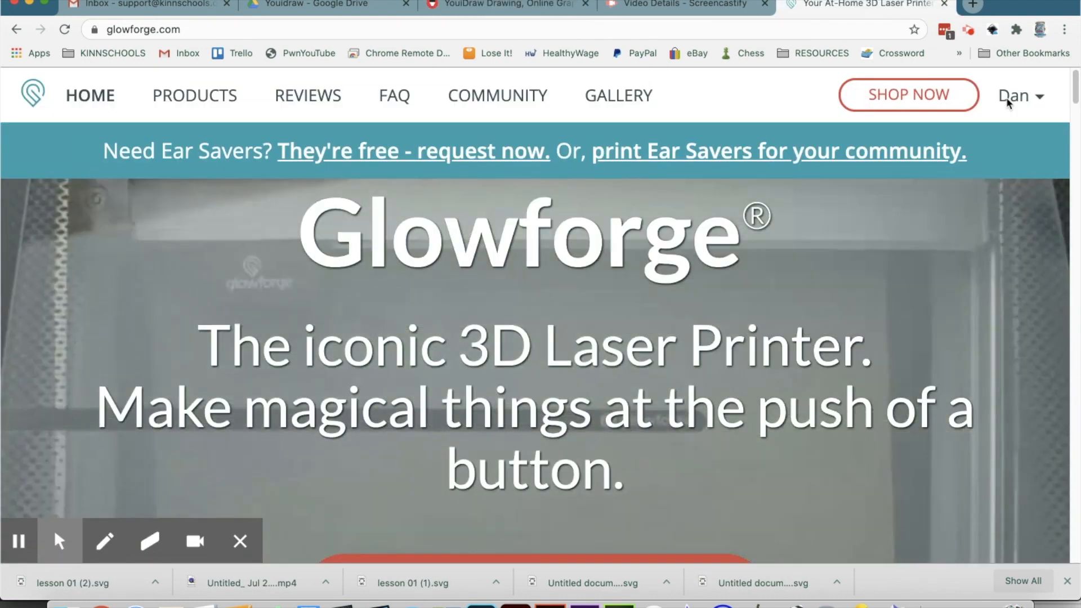
# Step: Switch to the Glowforge website and go through the account settings to the Design Library
pyautogui.click(1014, 96)
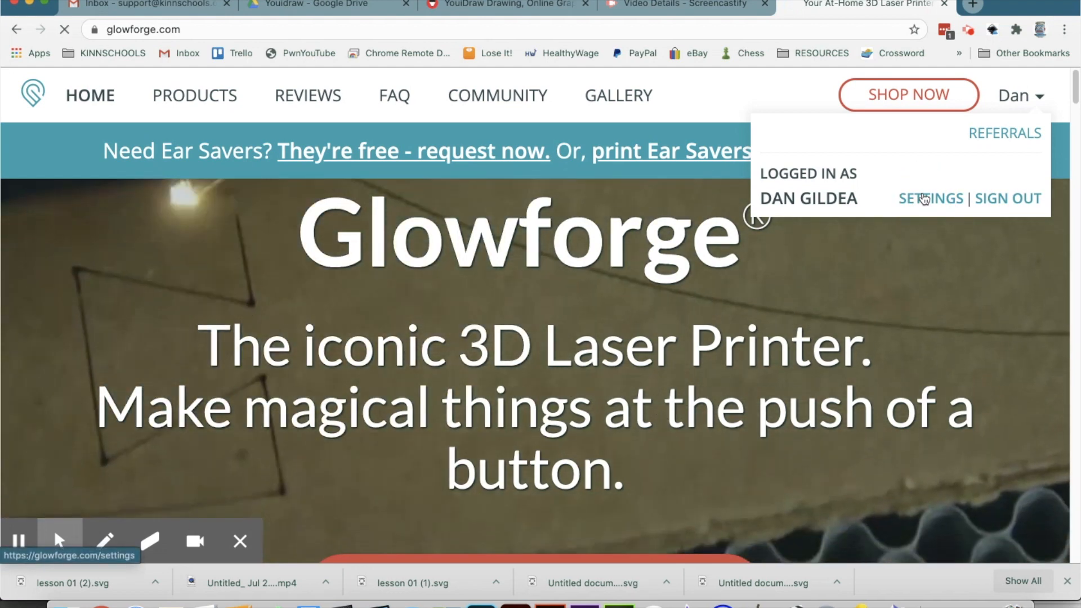
pyautogui.click(923, 198)
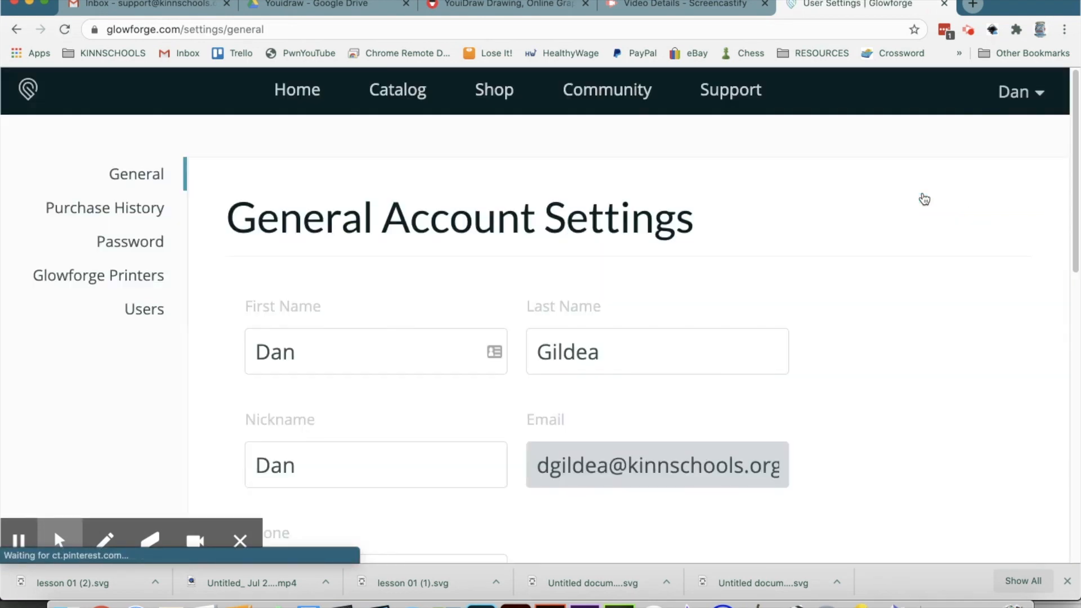
pyautogui.click(284, 90)
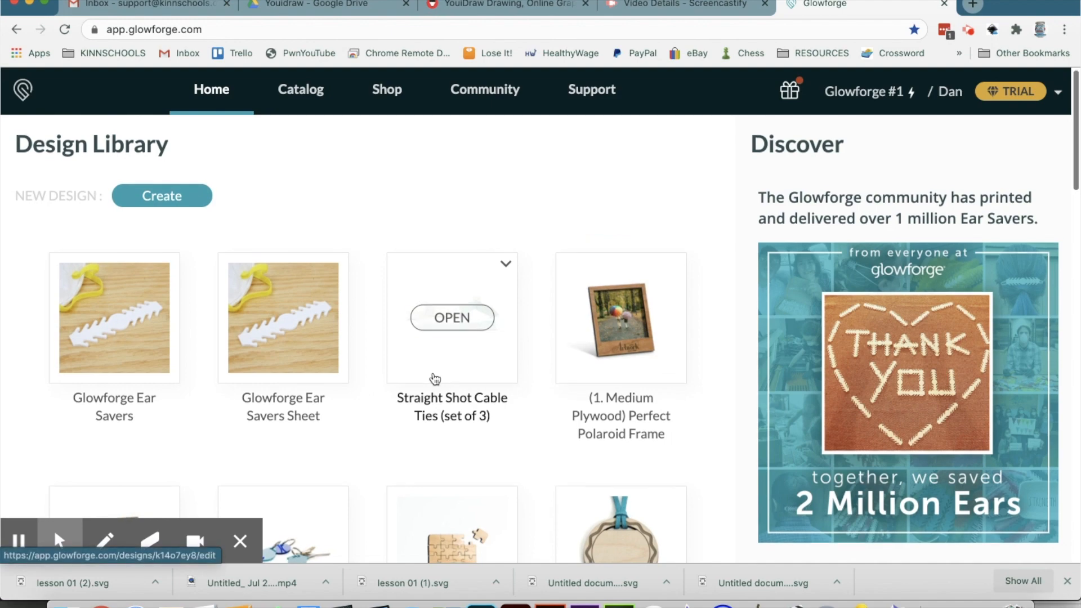
pyautogui.scroll(-9, 434, 377)
pyautogui.scroll(10, 435, 378)
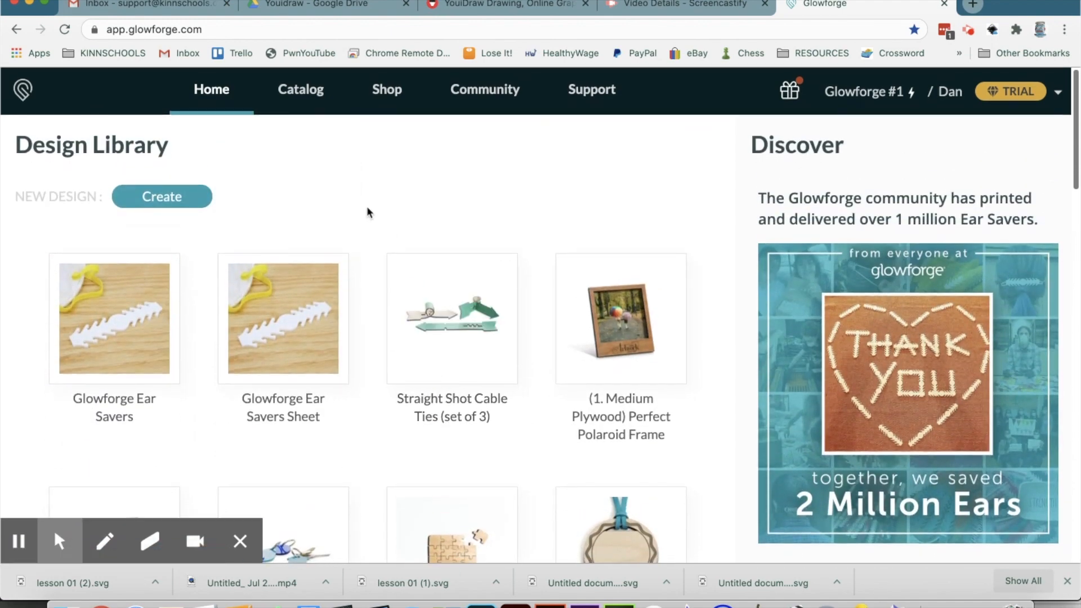
# Step: Create a new Glowforge design by uploading lesson 01 (2).svg from the Downloads folder
pyautogui.click(160, 201)
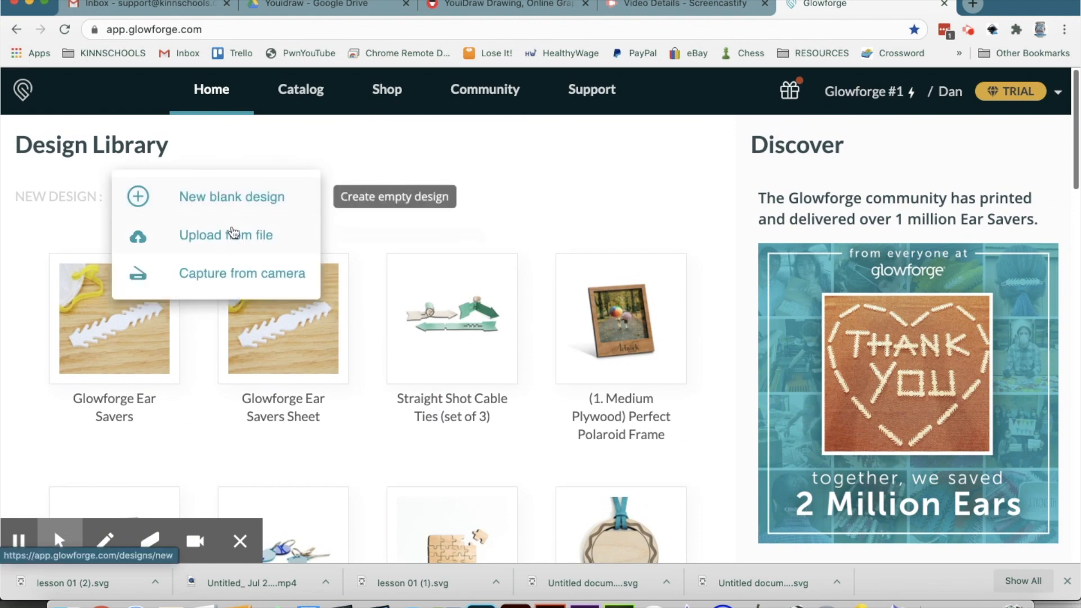
pyautogui.click(205, 242)
pyautogui.scroll(-3, 212, 258)
pyautogui.scroll(3, 208, 259)
pyautogui.scroll(-1, 215, 256)
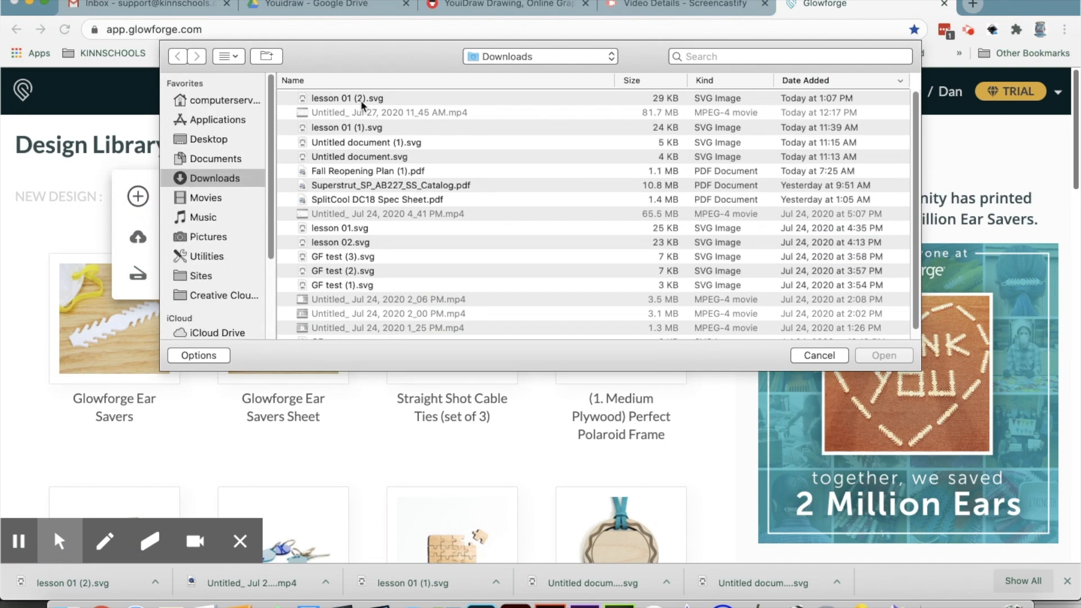
pyautogui.click(320, 97)
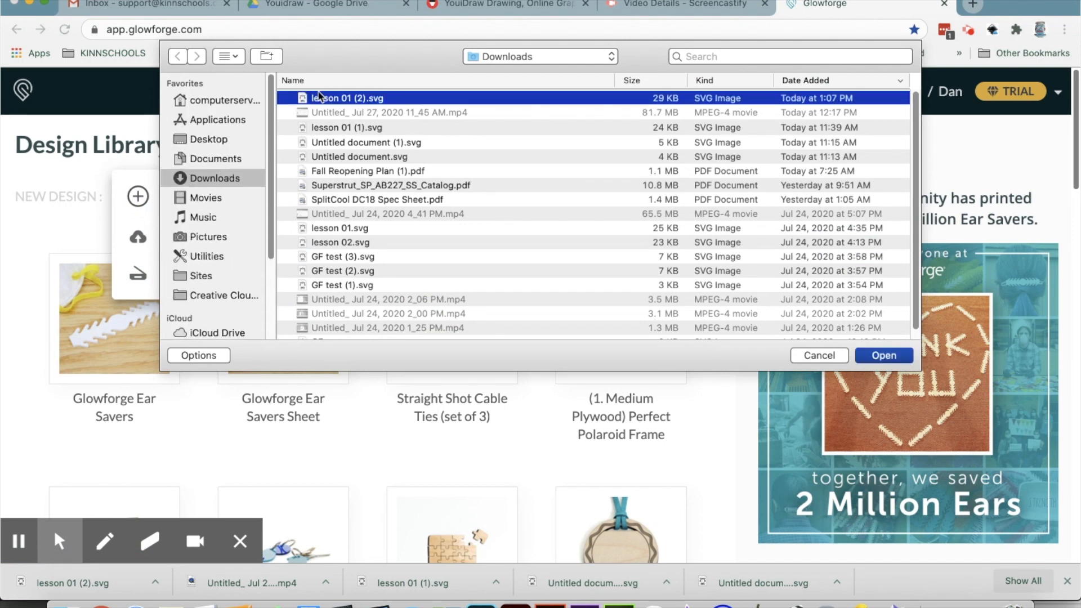
pyautogui.click(878, 355)
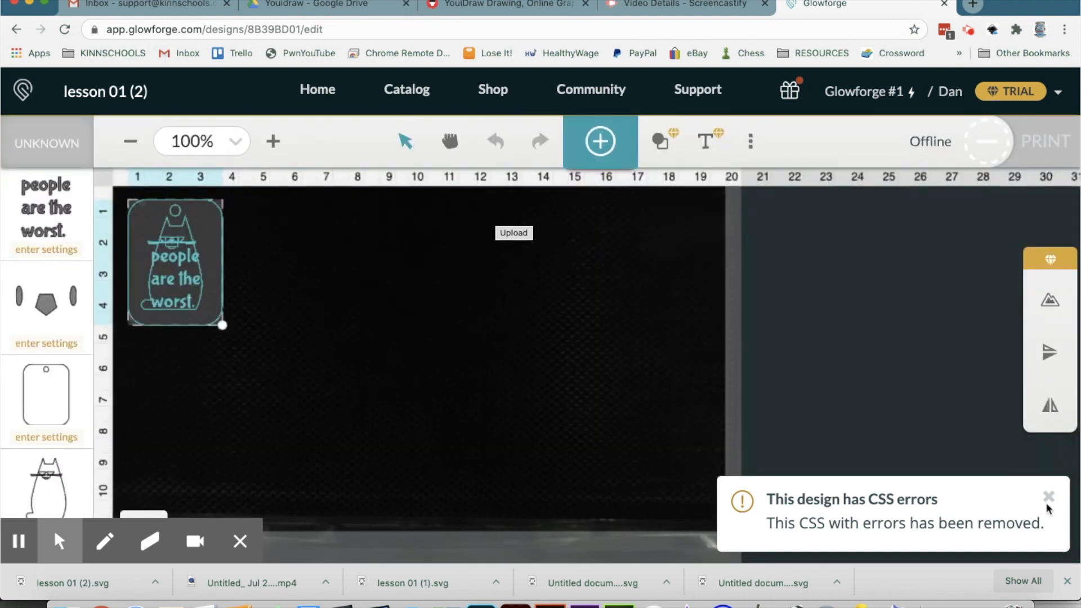
# Step: Dismiss the CSS error notice and choose Medium Basswood Hardwood as the material
pyautogui.click(1048, 498)
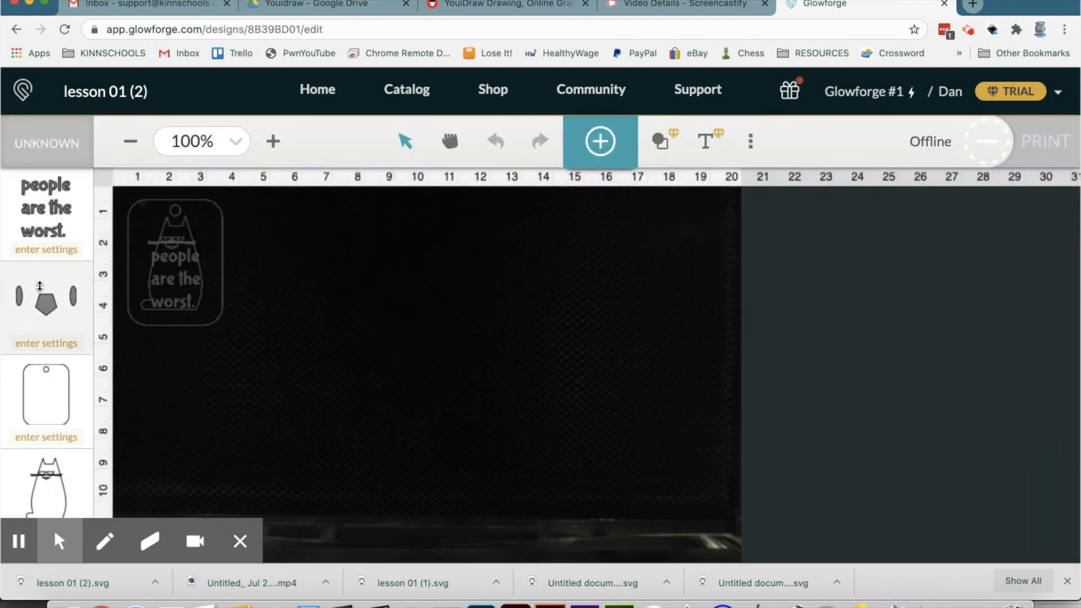
pyautogui.click(44, 225)
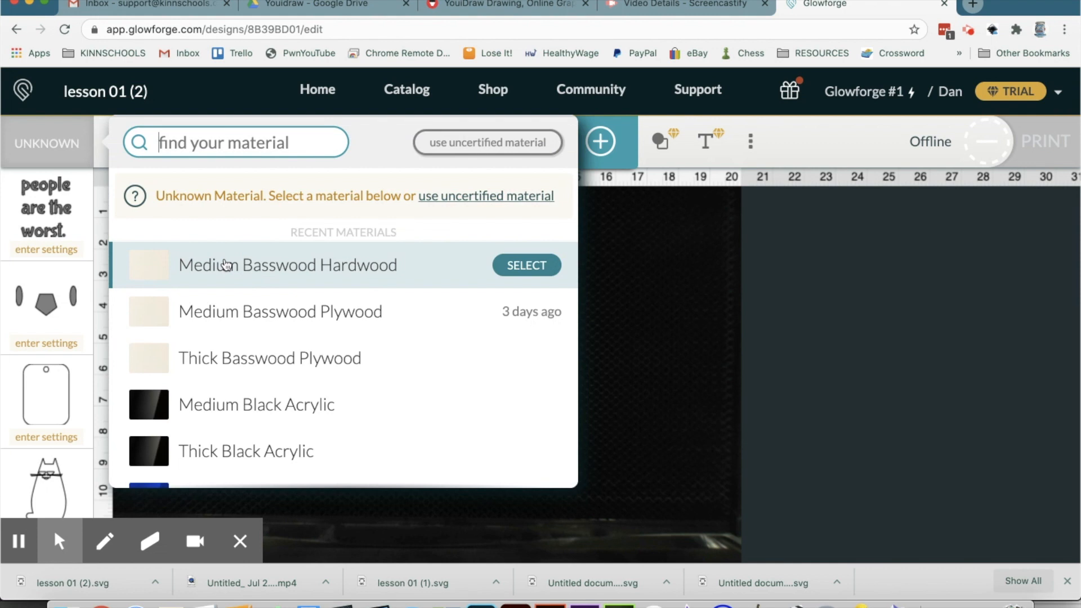
pyautogui.click(227, 265)
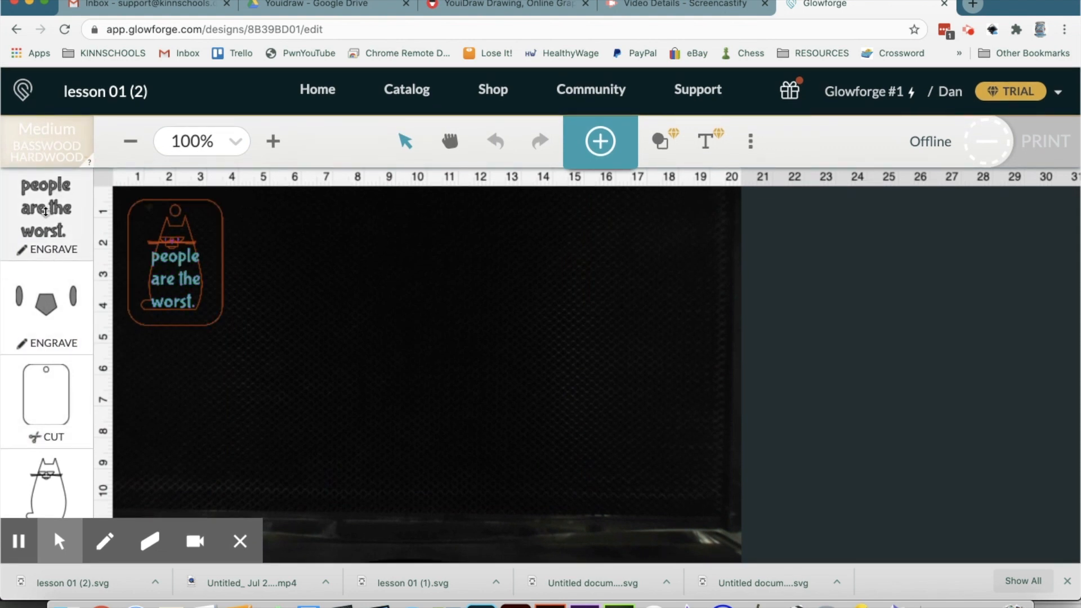
# Step: Assign Engrave to the text and the eyes-and-nose artwork, and Cut to the tag outline
pyautogui.click(42, 214)
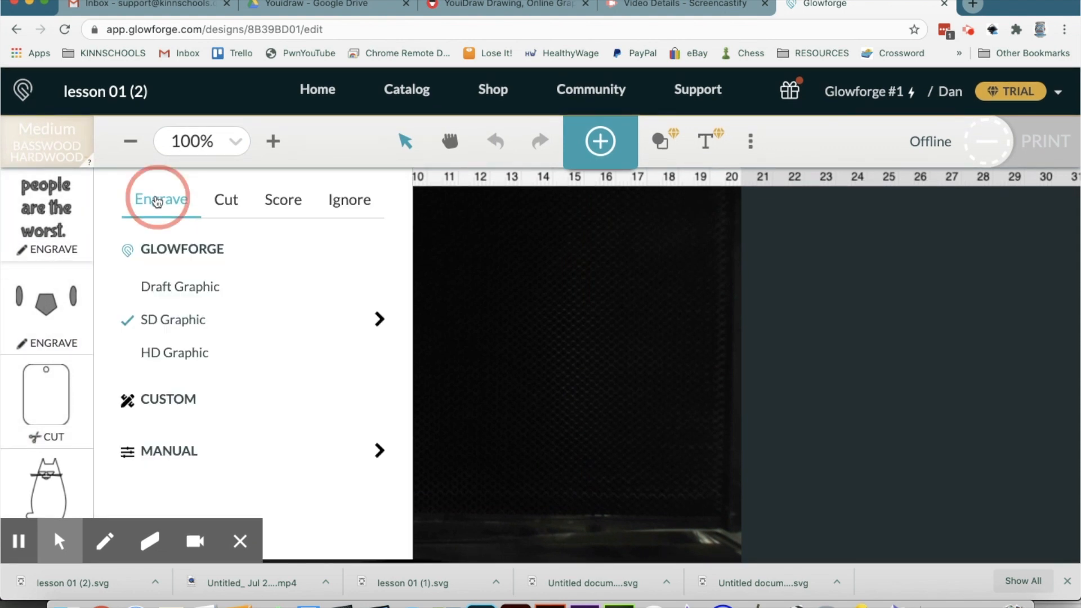
pyautogui.click(47, 308)
pyautogui.click(45, 304)
pyautogui.click(152, 202)
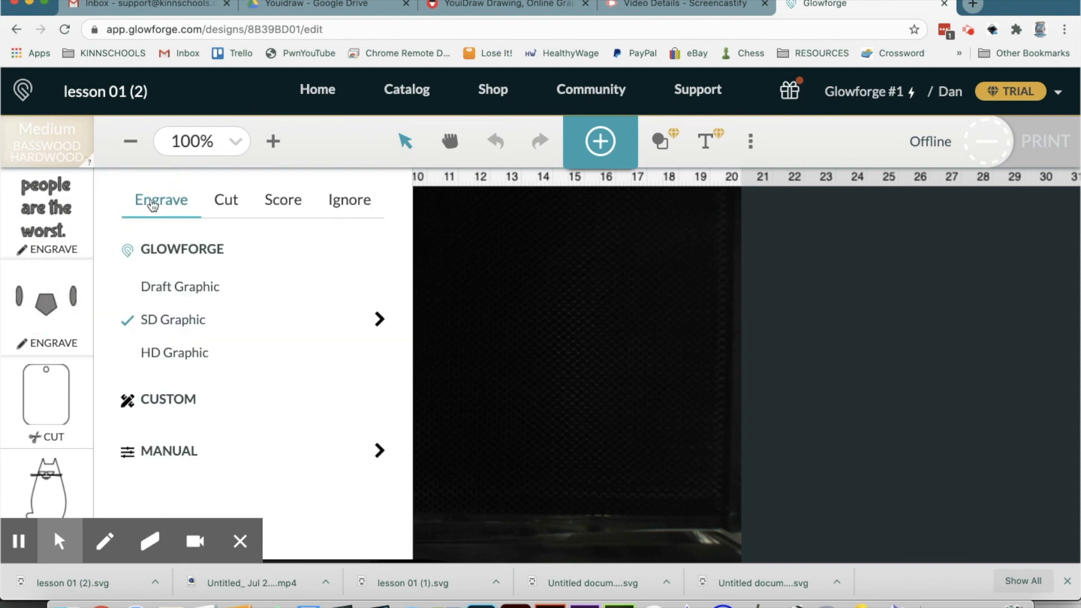
pyautogui.click(217, 198)
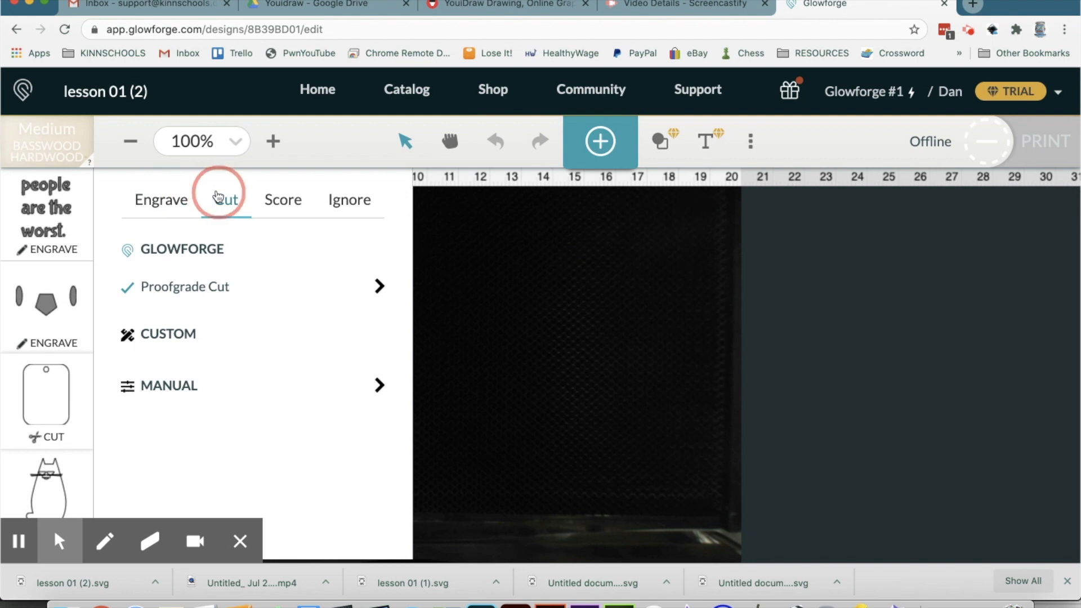
pyautogui.click(49, 338)
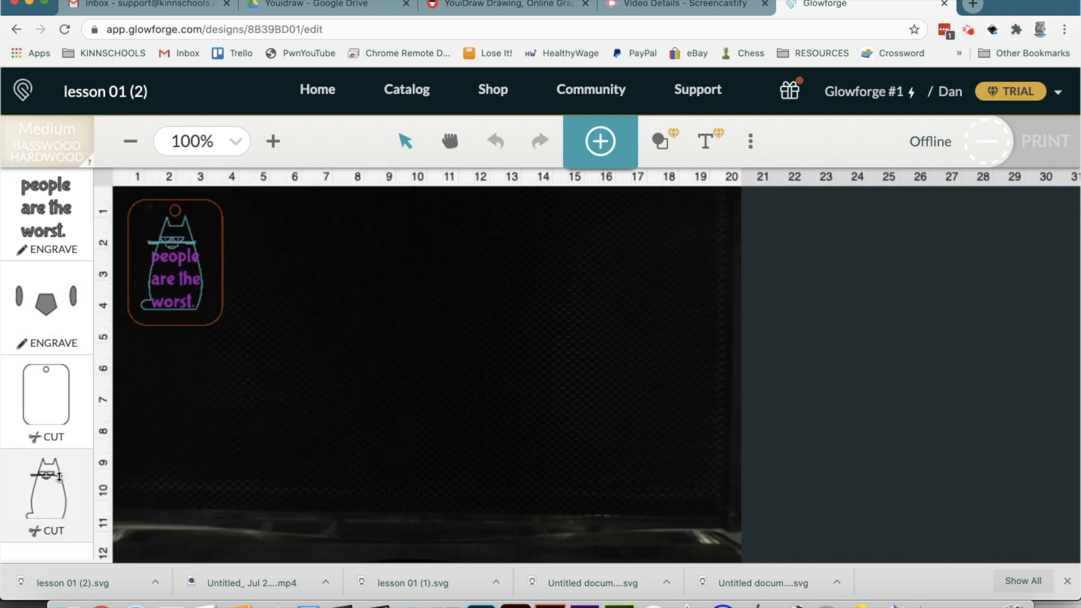
# Step: Change the cat outline's operation to Engrave
pyautogui.click(55, 479)
pyautogui.click(53, 482)
pyautogui.click(53, 482)
pyautogui.click(162, 198)
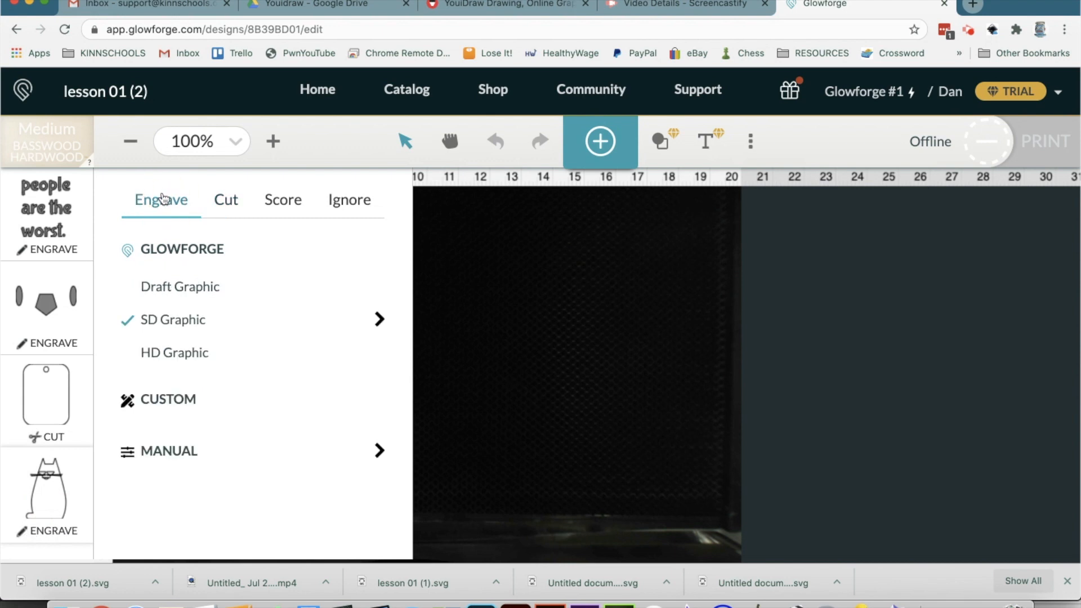
# Step: Reorder the operations to engrave the cat first, the eyes and nose second, the text third, and cut the tag outline last
pyautogui.click(31, 379)
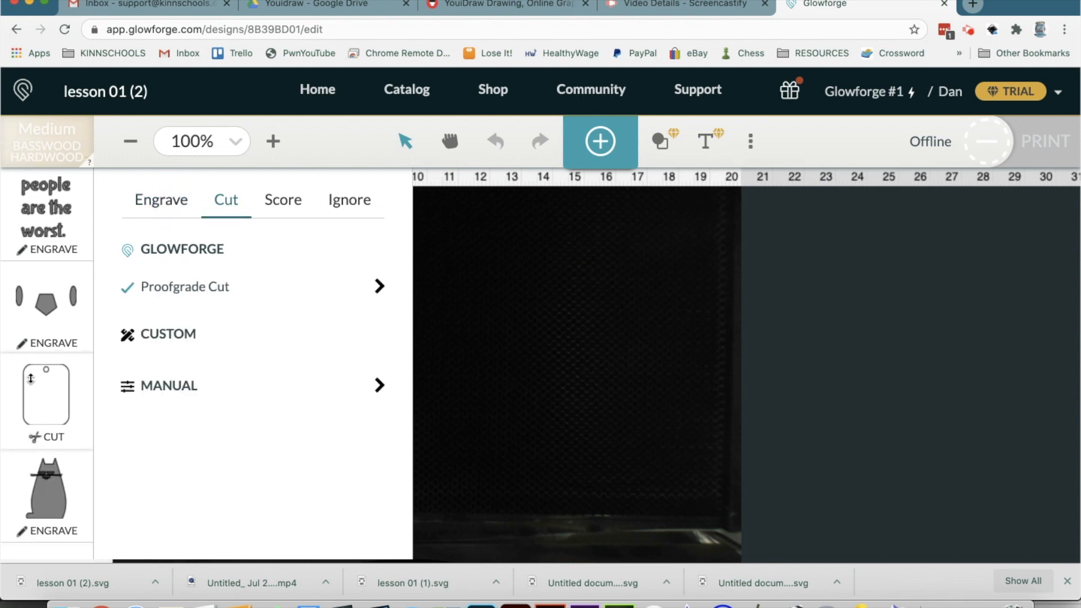
pyautogui.moveTo(48, 395); pyautogui.dragTo(33, 521)
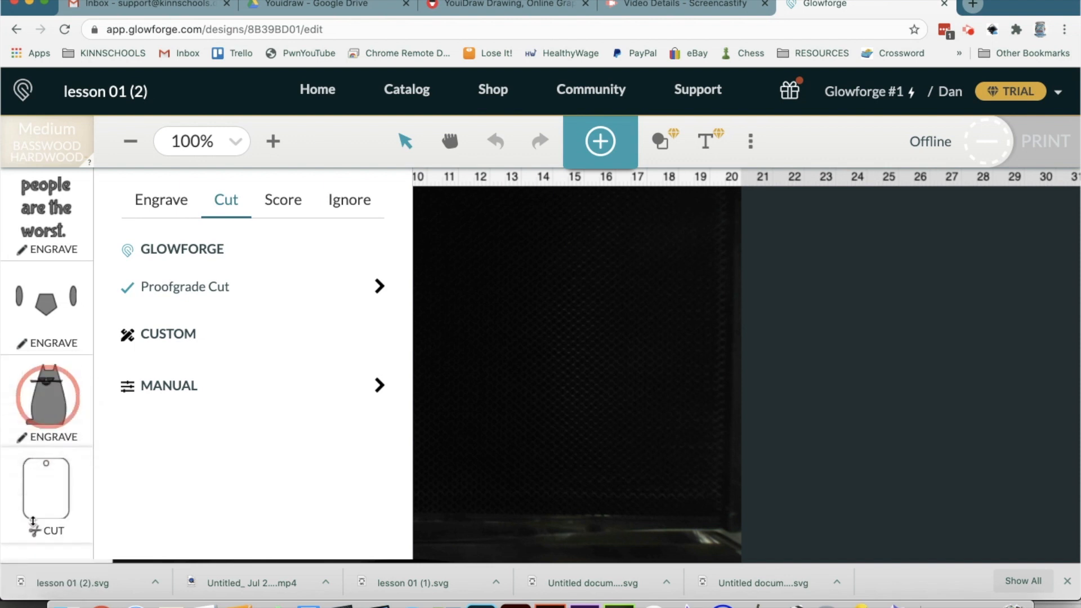
pyautogui.moveTo(48, 397); pyautogui.dragTo(43, 203)
pyautogui.click(37, 467)
pyautogui.moveTo(44, 414); pyautogui.dragTo(41, 283)
pyautogui.moveTo(34, 427); pyautogui.dragTo(42, 400)
pyautogui.click(53, 494)
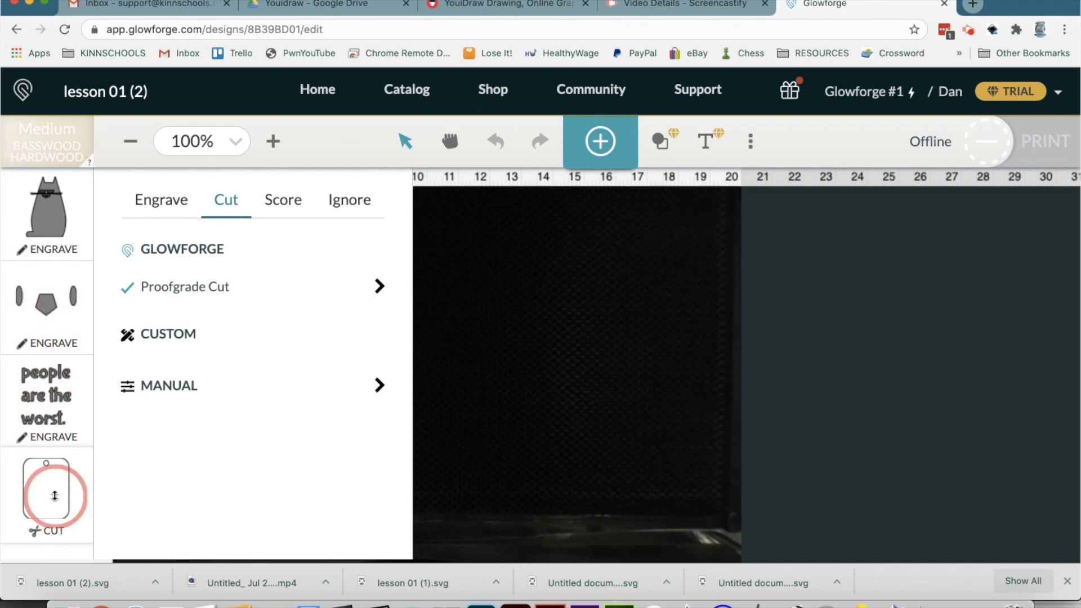